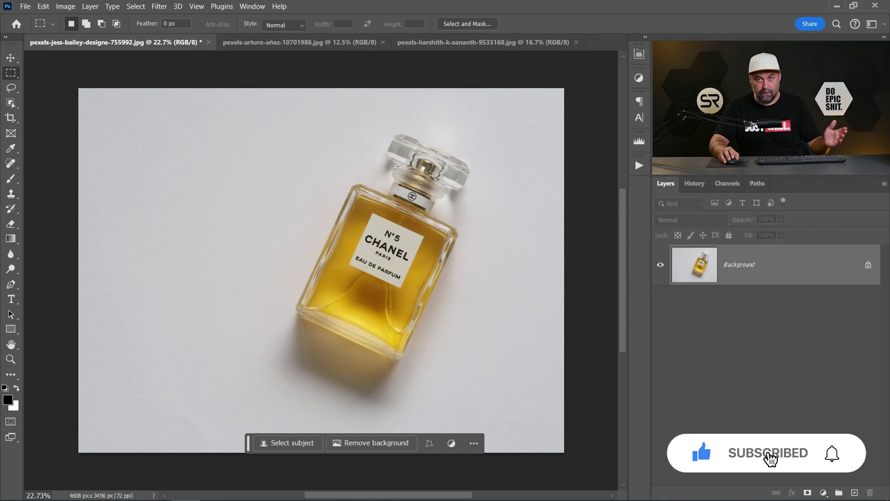
# - Crop the Chanel photo to a 1:1 square of 4009 px, extending past the top-right and bottom-left edges
pyautogui.scroll(-1, 394, 166)
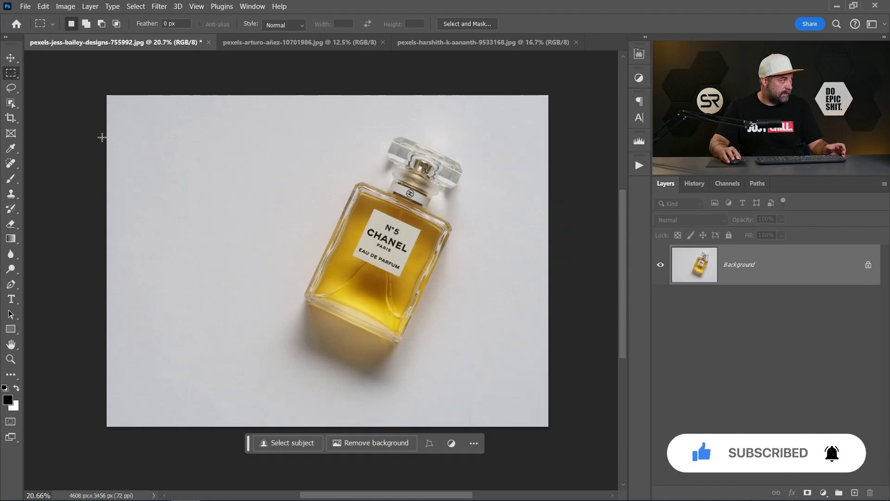
pyautogui.click(11, 118)
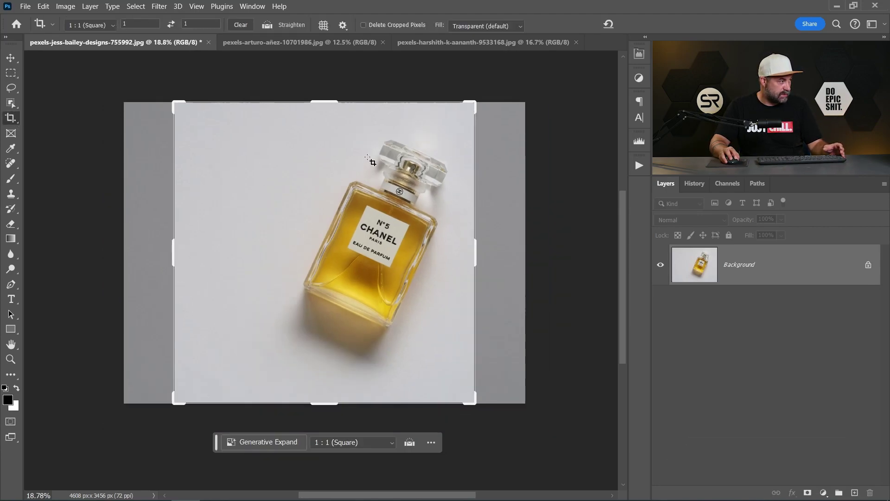
pyautogui.moveTo(370, 160); pyautogui.dragTo(448, 136)
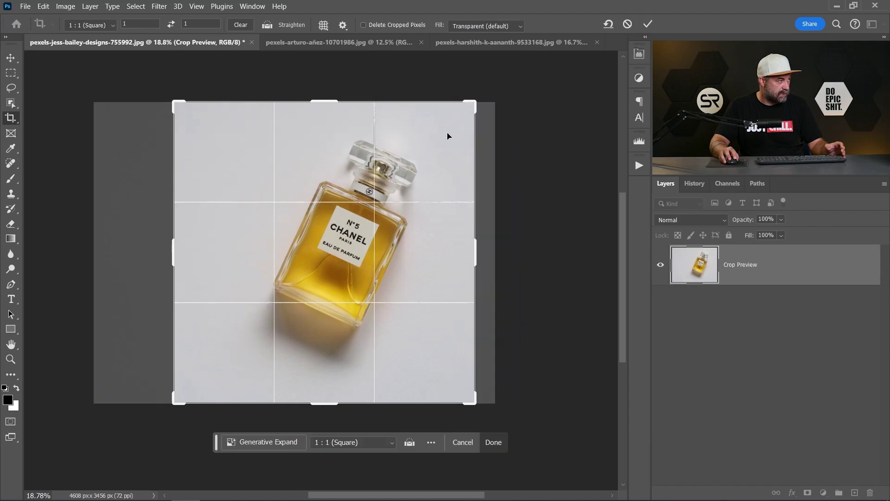
pyautogui.moveTo(472, 103); pyautogui.dragTo(495, 90)
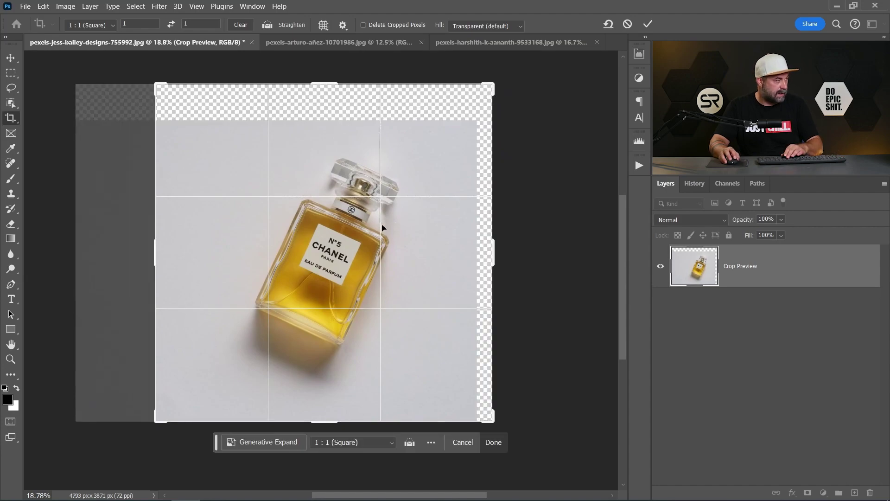
pyautogui.moveTo(154, 423); pyautogui.dragTo(149, 427)
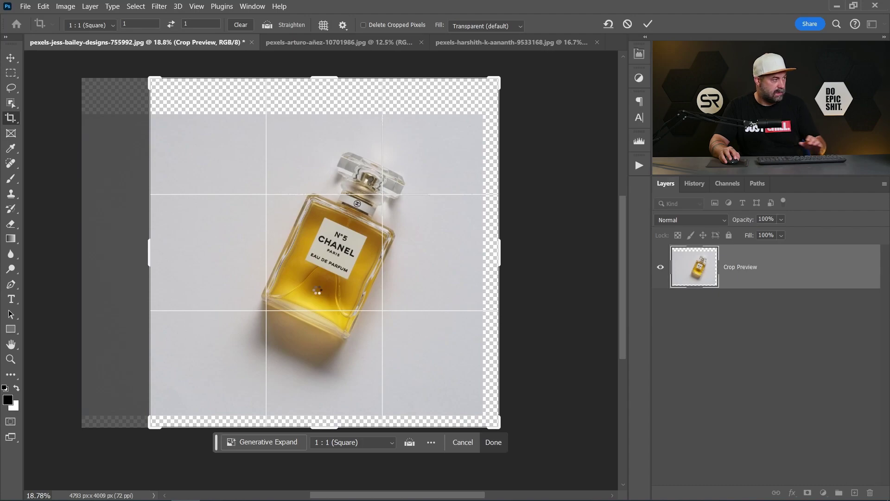
pyautogui.press('Return')
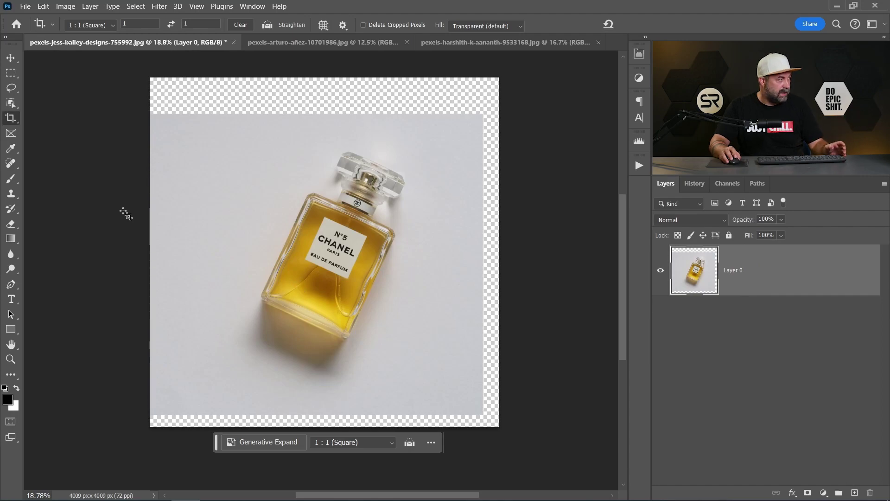
# - Select the Chanel bottle with Object Selection's Select Subject and Object Finder, then zoom in on the cap
pyautogui.click(13, 102)
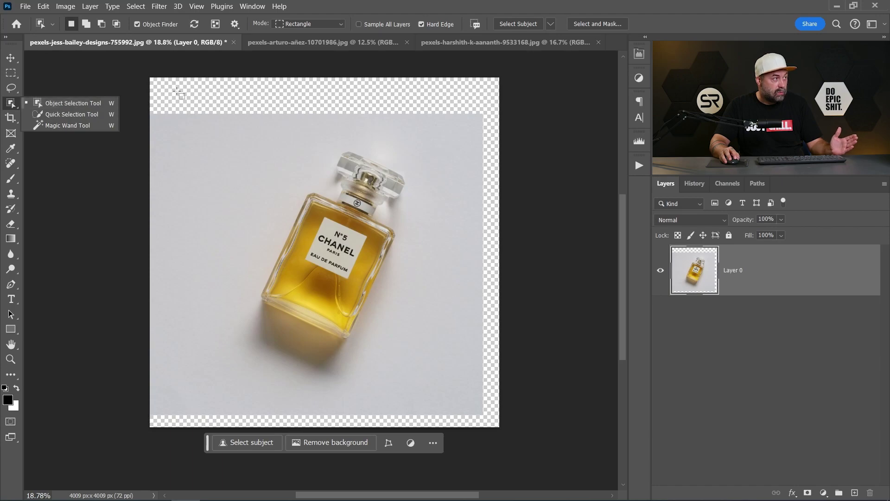
pyautogui.click(514, 24)
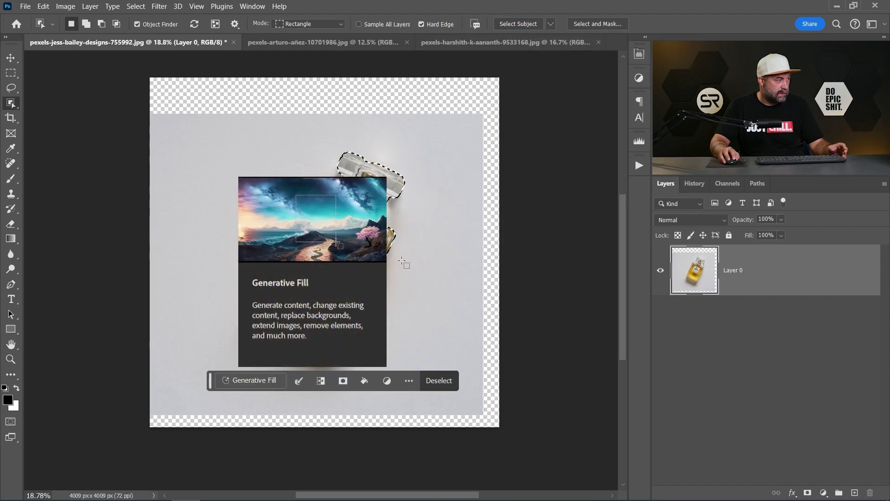
pyautogui.click(399, 262)
pyautogui.click(378, 251)
pyautogui.scroll(1, 334, 268)
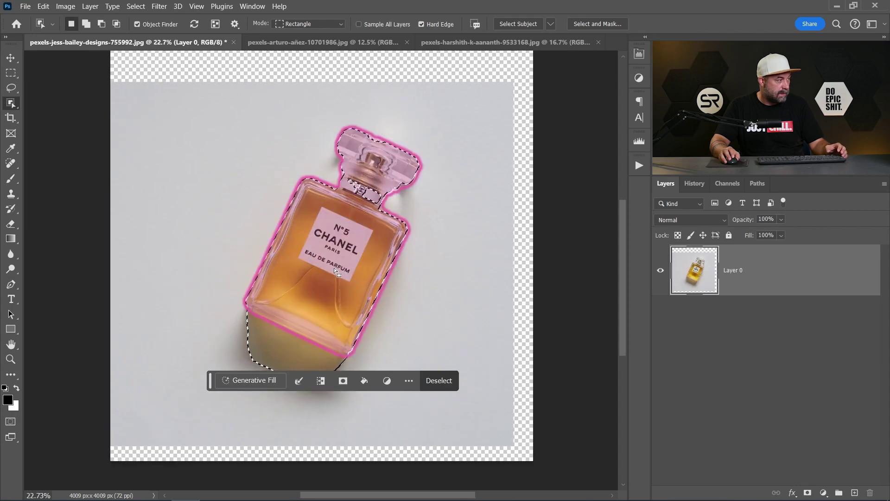
pyautogui.moveTo(431, 225); pyautogui.dragTo(447, 209)
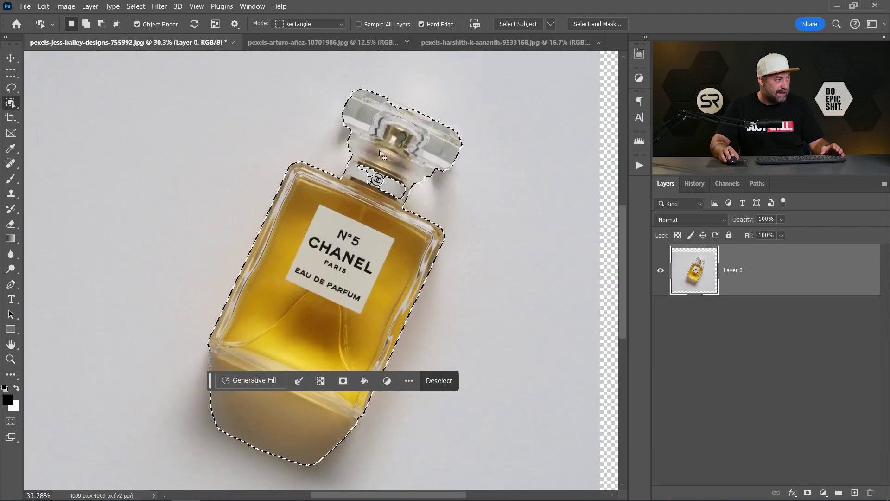
pyautogui.scroll(2, 379, 150)
pyautogui.scroll(4, 395, 143)
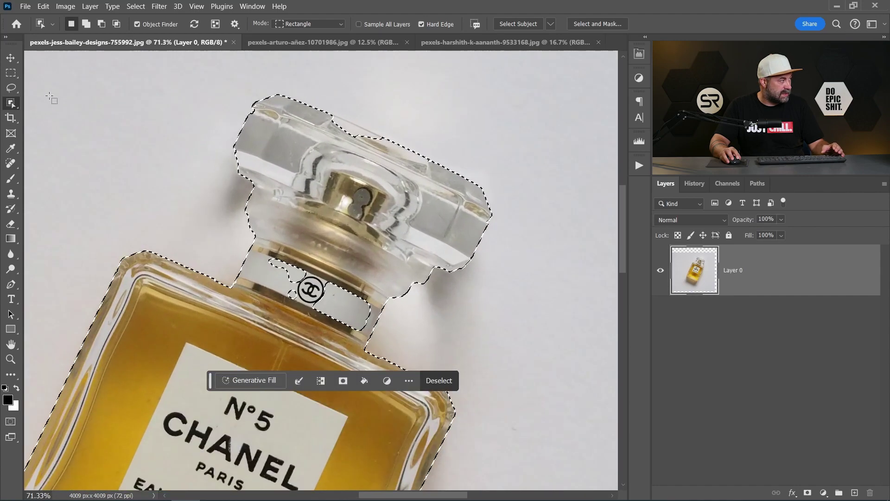
# - Add the cap top and the CC neck ring to the bottle selection with the Lasso
pyautogui.press('l')
pyautogui.scroll(1, 320, 133)
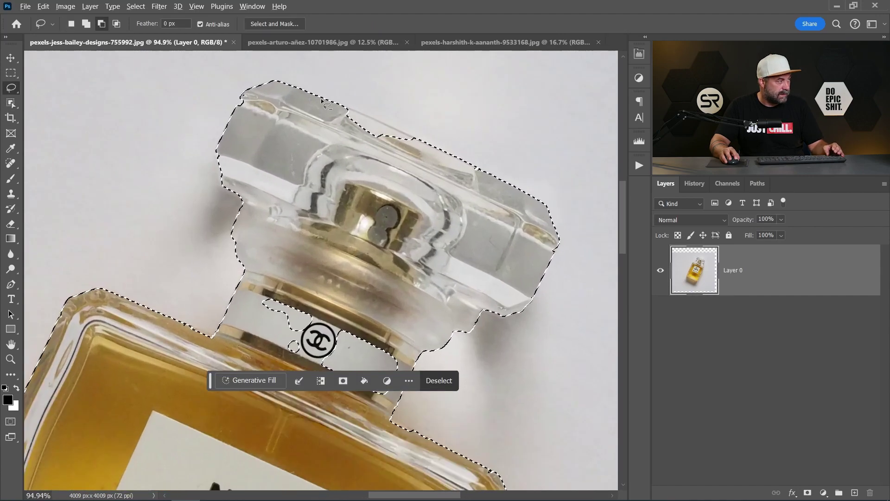
pyautogui.moveTo(330, 108); pyautogui.dragTo(342, 110)
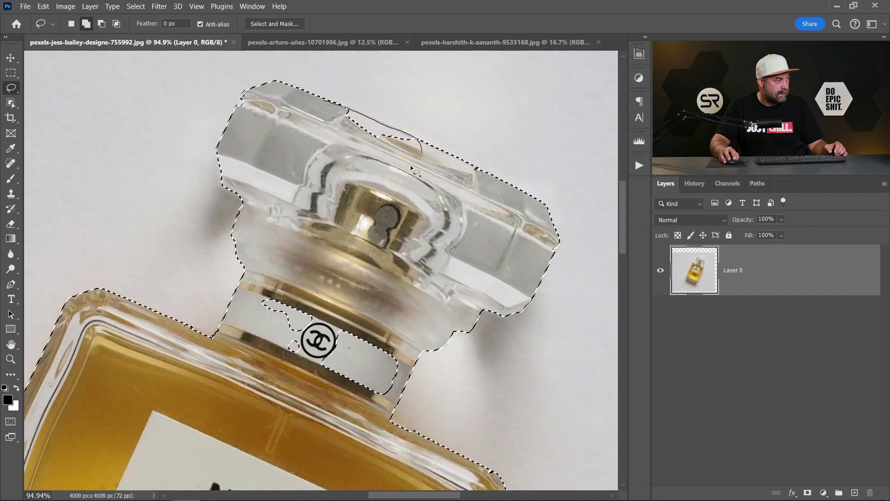
pyautogui.moveTo(412, 168); pyautogui.dragTo(412, 160)
pyautogui.moveTo(365, 297)
pyautogui.mouseDown()
pyautogui.moveTo(346, 276)
pyautogui.moveTo(337, 232)
pyautogui.moveTo(405, 181)
pyautogui.moveTo(424, 152)
pyautogui.mouseUp()
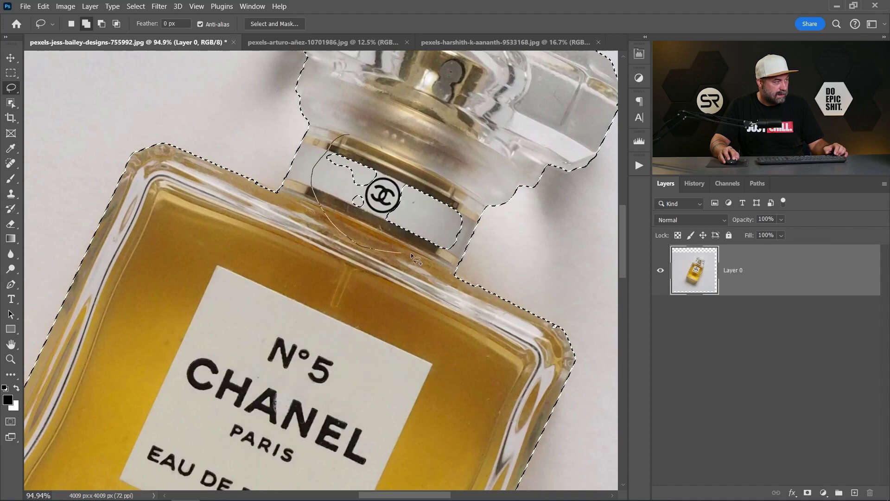
pyautogui.moveTo(448, 164)
pyautogui.mouseDown()
pyautogui.moveTo(393, 184)
pyautogui.moveTo(372, 226)
pyautogui.mouseUp()
pyautogui.scroll(-2, 373, 227)
pyautogui.scroll(1, 373, 227)
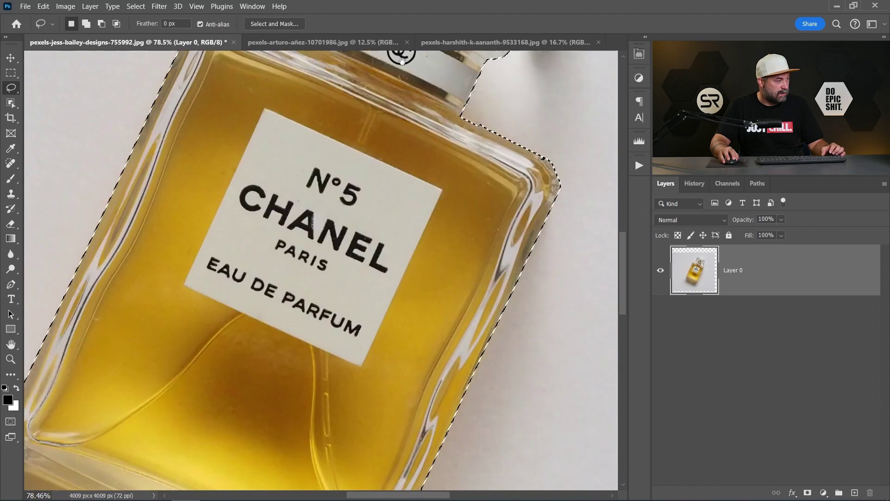
# - Lasso-subtract the shadow below the bottle so the selection hugs its lower edge
pyautogui.moveTo(260, 292)
pyautogui.mouseDown()
pyautogui.moveTo(256, 154)
pyautogui.moveTo(451, 108)
pyautogui.moveTo(392, 74)
pyautogui.mouseUp()
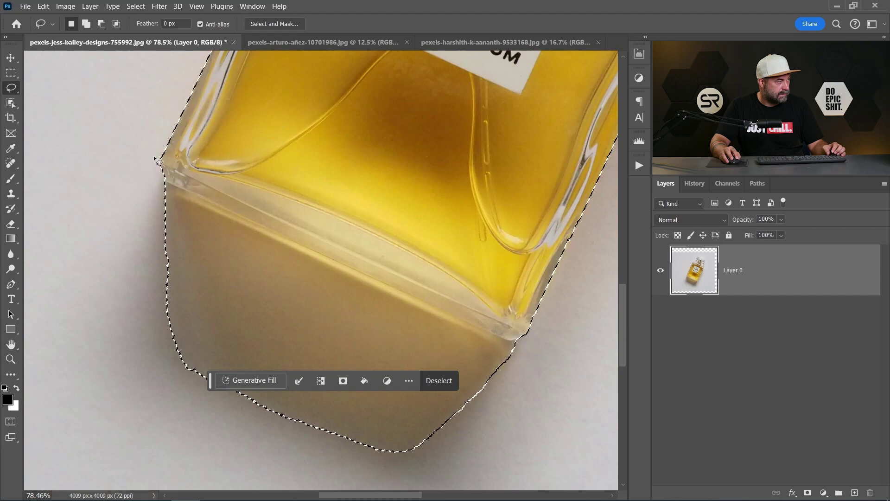
pyautogui.moveTo(144, 136); pyautogui.dragTo(169, 180)
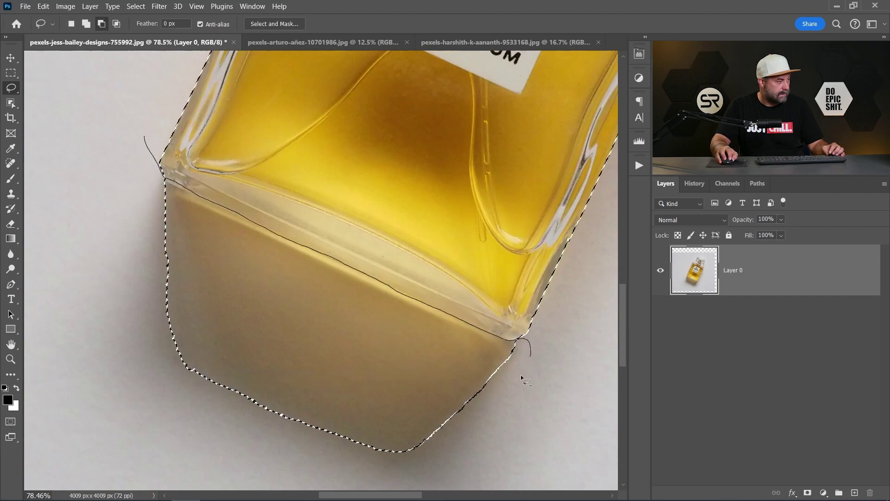
pyautogui.moveTo(524, 380)
pyautogui.mouseDown()
pyautogui.moveTo(427, 472)
pyautogui.moveTo(167, 389)
pyautogui.moveTo(100, 149)
pyautogui.moveTo(170, 175)
pyautogui.mouseUp()
pyautogui.scroll(1, 139, 182)
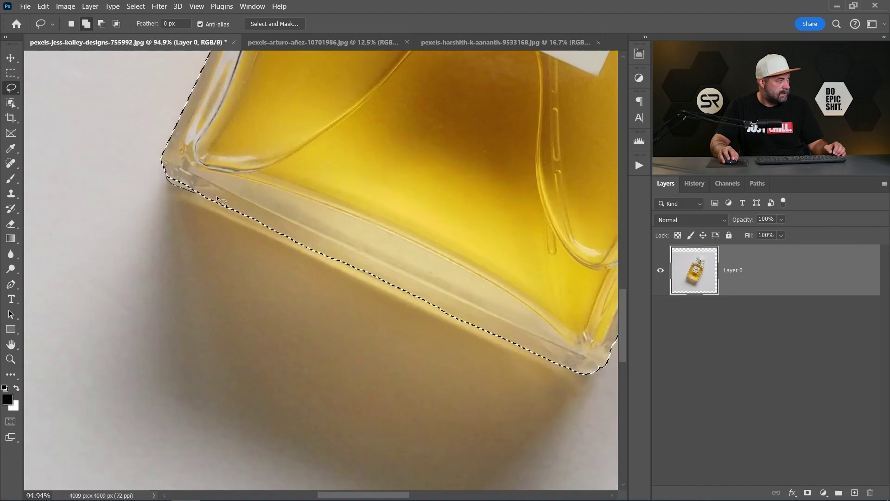
pyautogui.moveTo(216, 195); pyautogui.dragTo(218, 165)
pyautogui.scroll(-5, 224, 166)
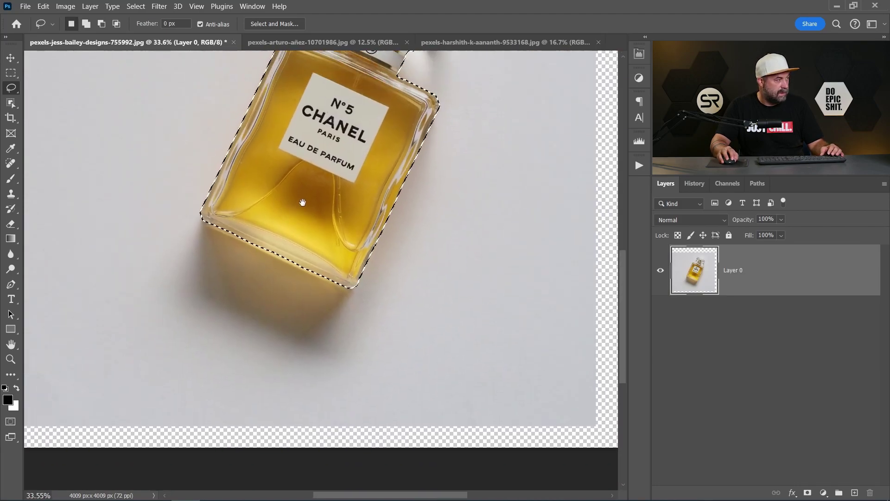
pyautogui.scroll(3, 302, 203)
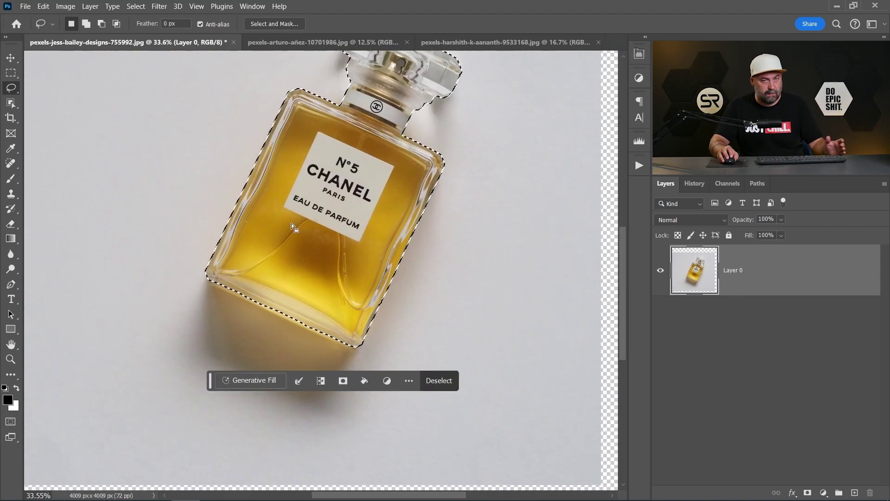
pyautogui.scroll(-3, 285, 221)
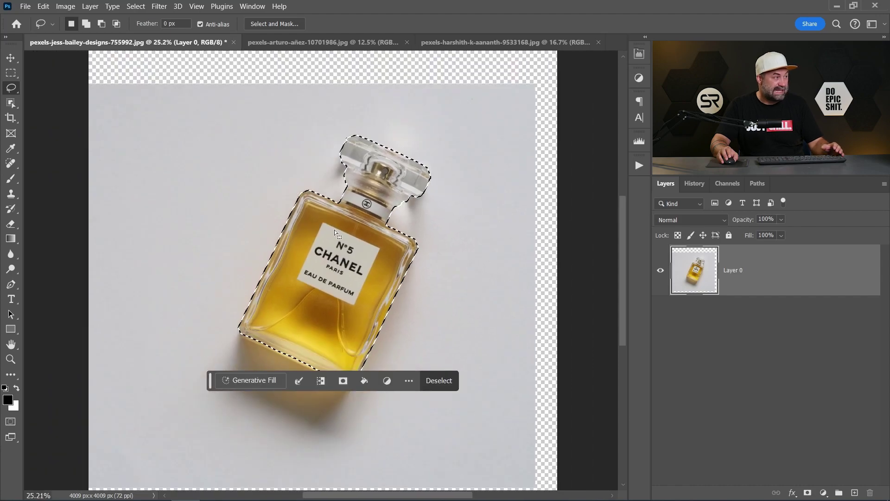
pyautogui.scroll(-2, 334, 229)
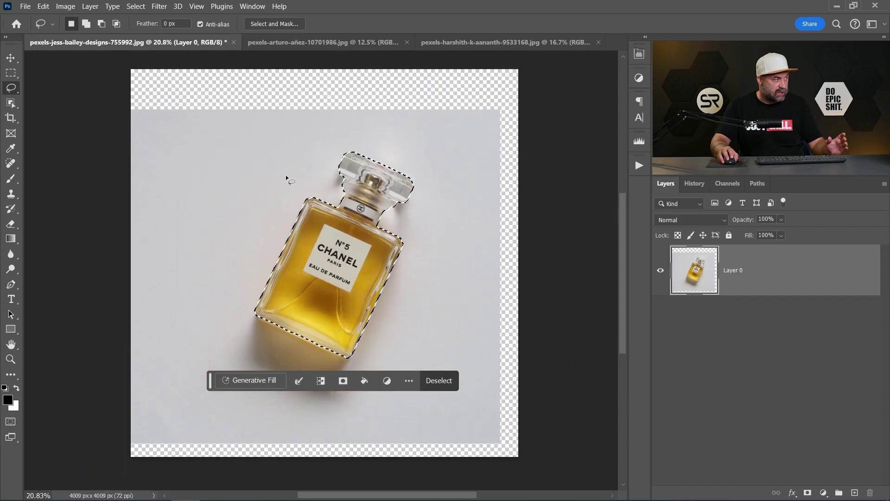
# - Invert the selection to the background and enter the Generative Fill prompt 'drop the parfume on the milk'
pyautogui.rightClick(266, 155)
pyautogui.click(298, 171)
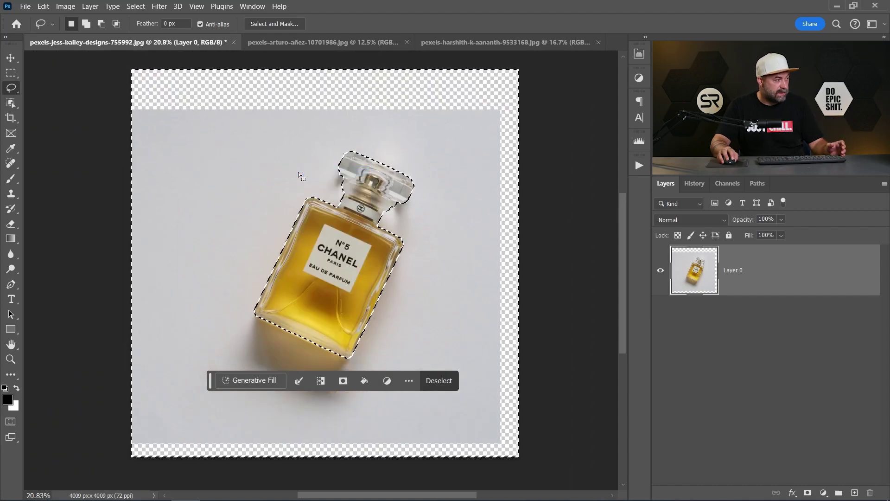
pyautogui.click(254, 381)
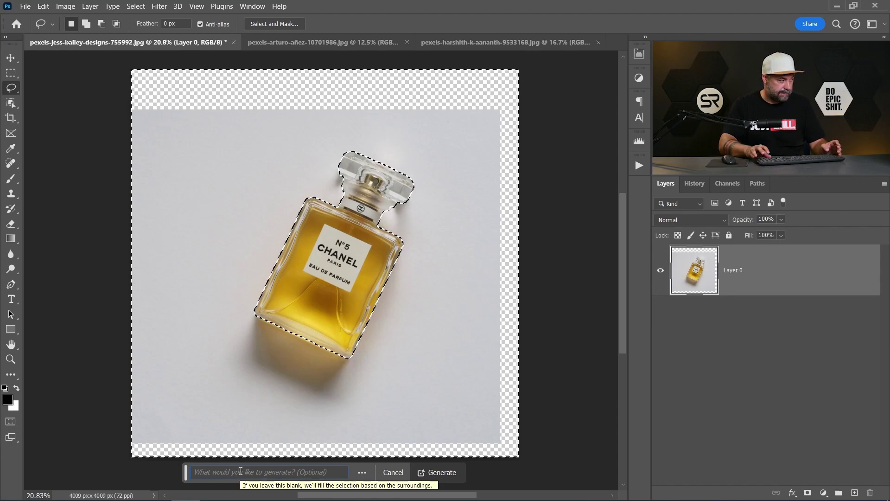
pyautogui.write('drop ')
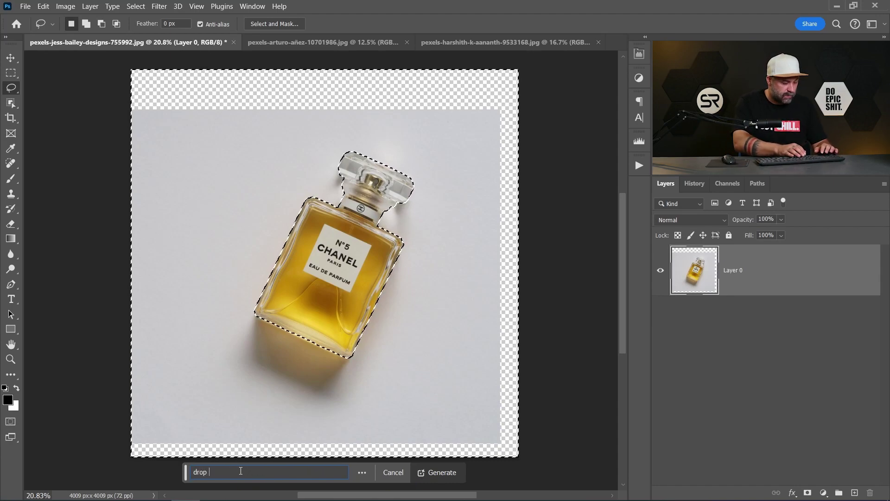
pyautogui.write('the par')
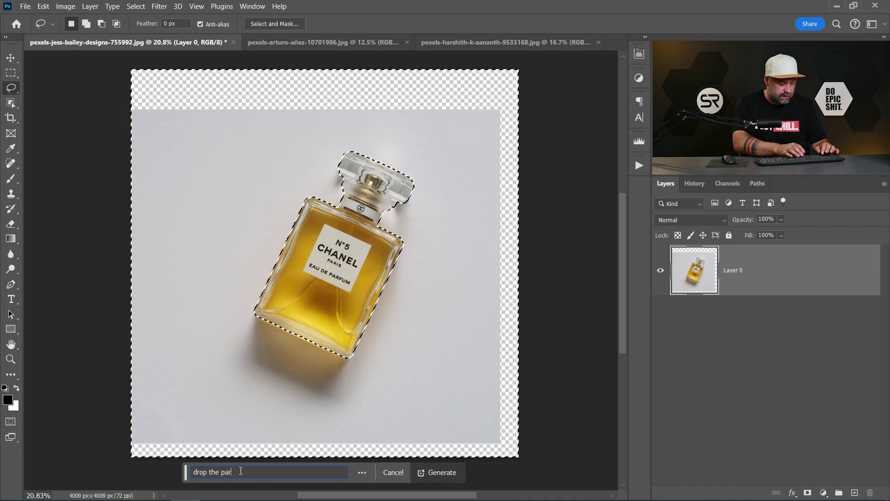
pyautogui.write('fume ')
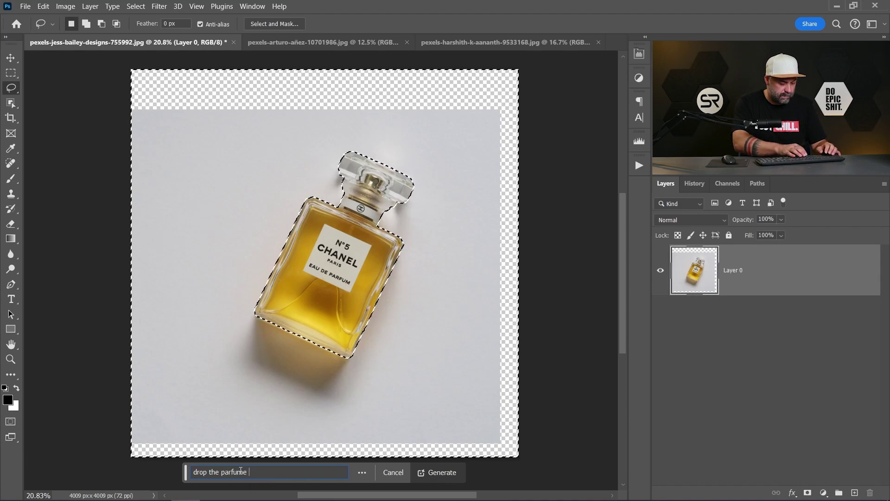
pyautogui.write('on t')
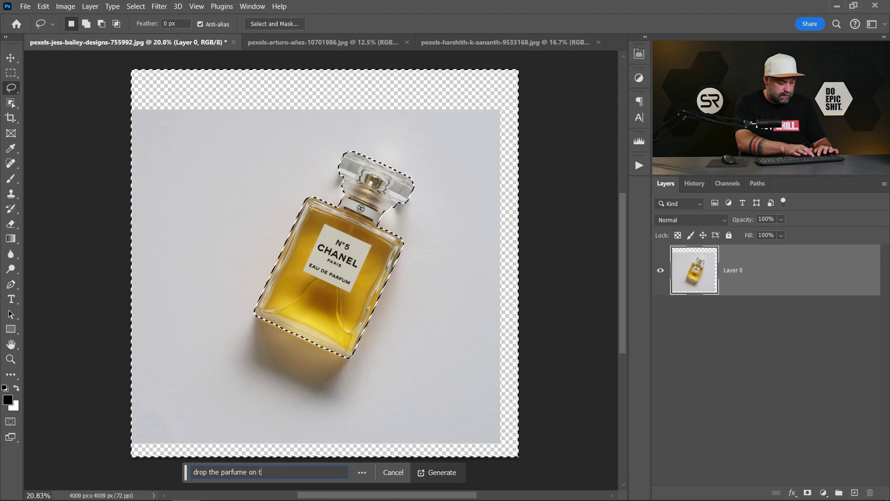
pyautogui.write('he milk')
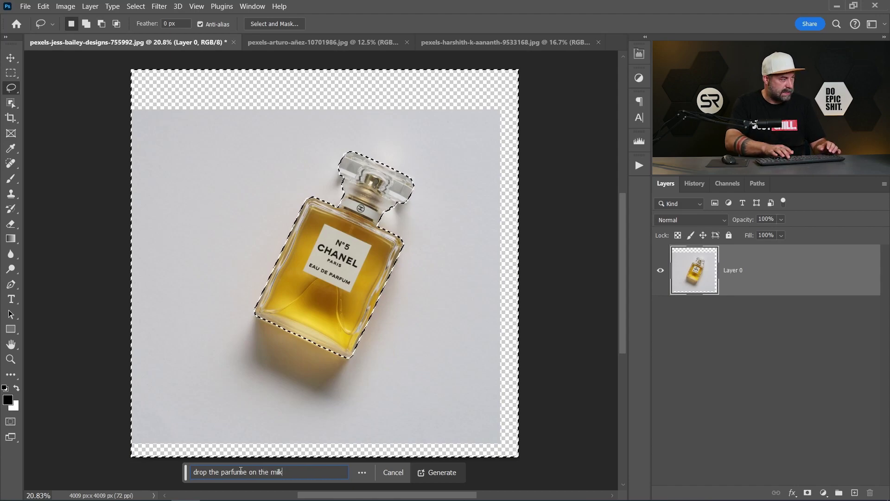
# - Generate the milk background, request more variations, and pick the milk-splash variation 2
pyautogui.press('Return')
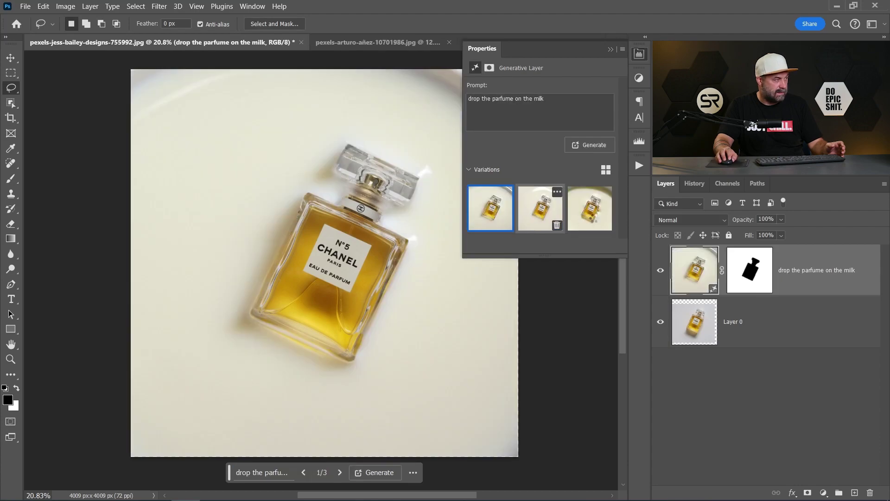
pyautogui.click(540, 208)
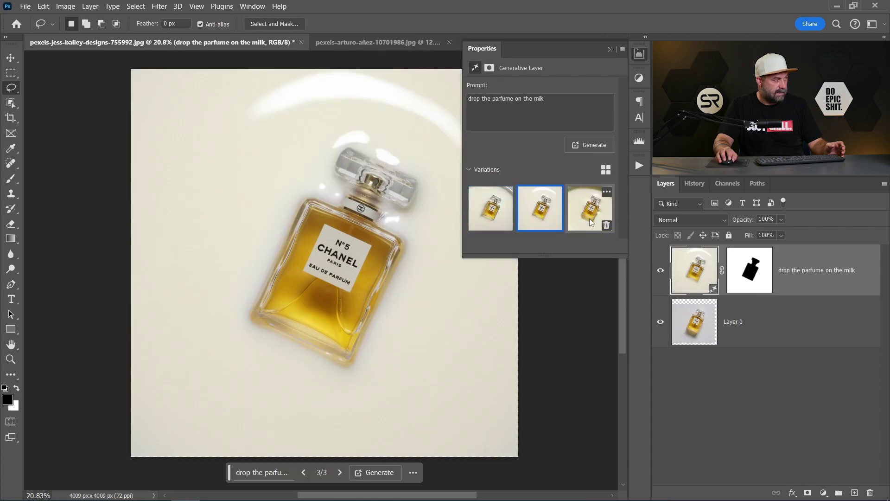
pyautogui.click(587, 144)
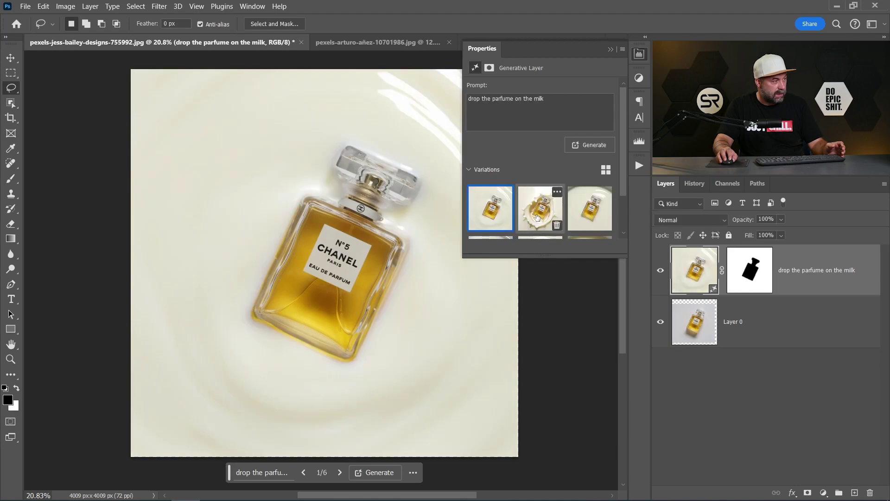
pyautogui.click(537, 217)
pyautogui.scroll(-2, 418, 283)
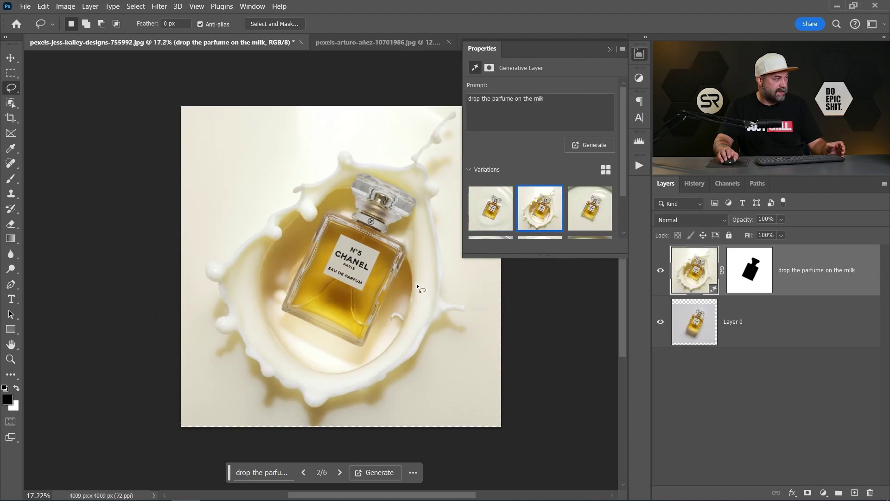
pyautogui.scroll(1, 416, 283)
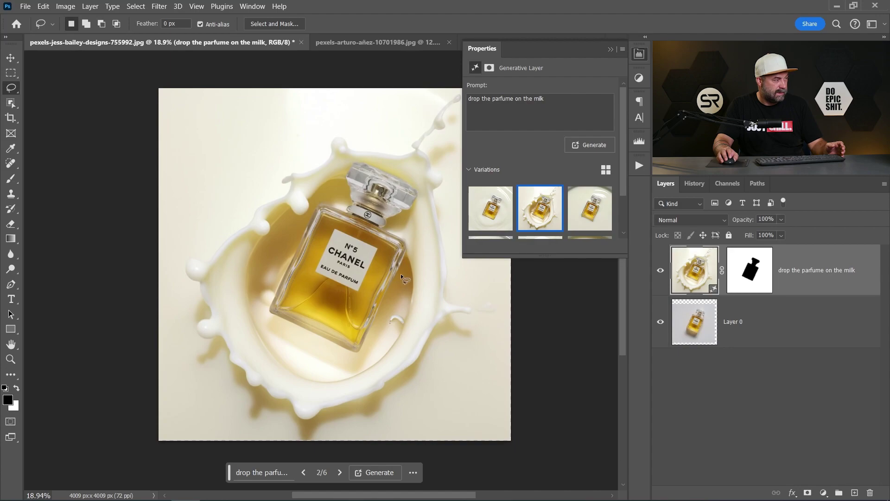
# - Close Properties and toggle the generated layer's visibility to compare it with the original
pyautogui.click(643, 56)
pyautogui.scroll(1, 527, 263)
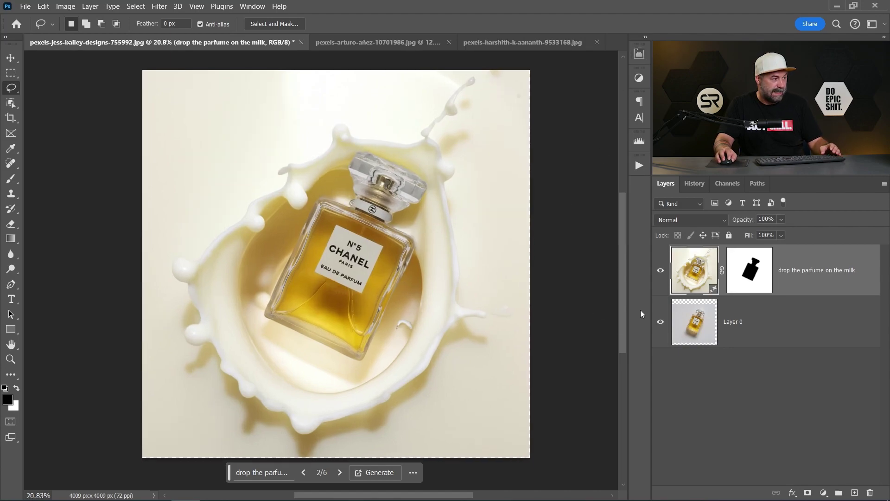
pyautogui.click(661, 270)
pyautogui.keyDown('alt'); pyautogui.click(661, 322); pyautogui.keyUp('alt')
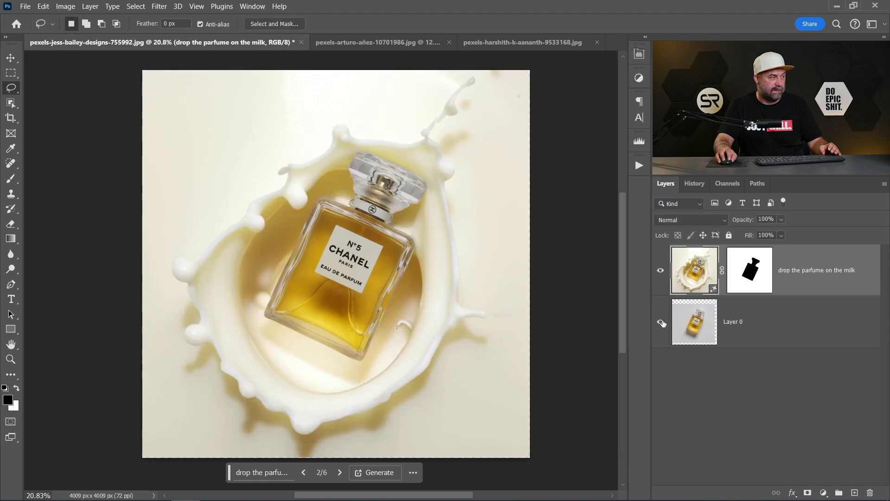
pyautogui.keyDown('alt'); pyautogui.click(661, 323); pyautogui.keyUp('alt')
pyautogui.keyDown('alt'); pyautogui.click(661, 322); pyautogui.keyUp('alt')
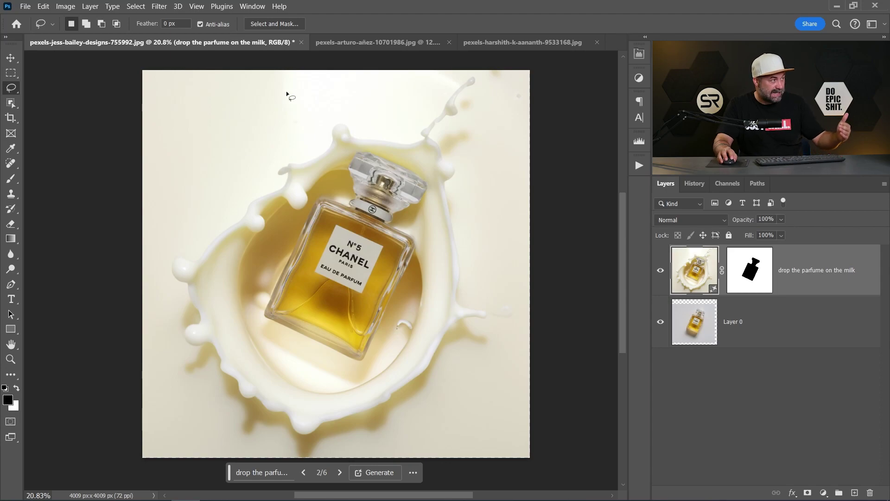
# - Switch to the pexels-arturo-añez L'BEL bottle document and zoom in slightly
pyautogui.click(352, 40)
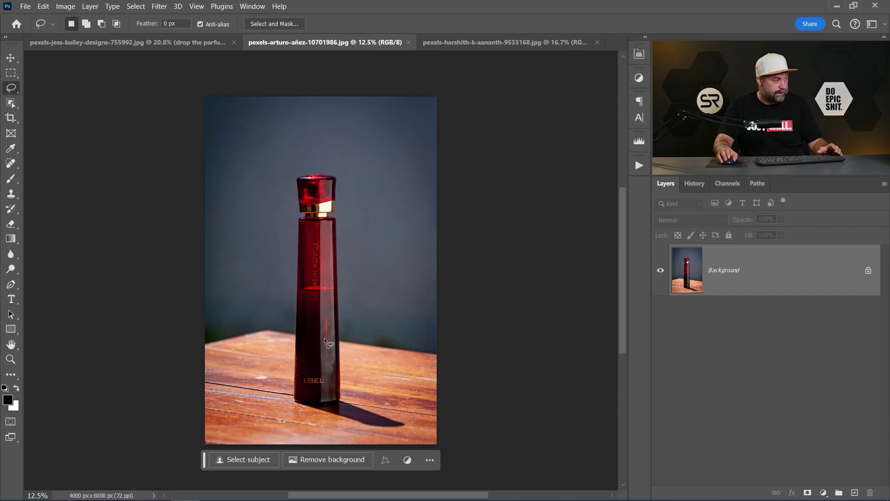
pyautogui.keyDown('alt'); pyautogui.scroll(1, 322, 338); pyautogui.keyUp('alt')
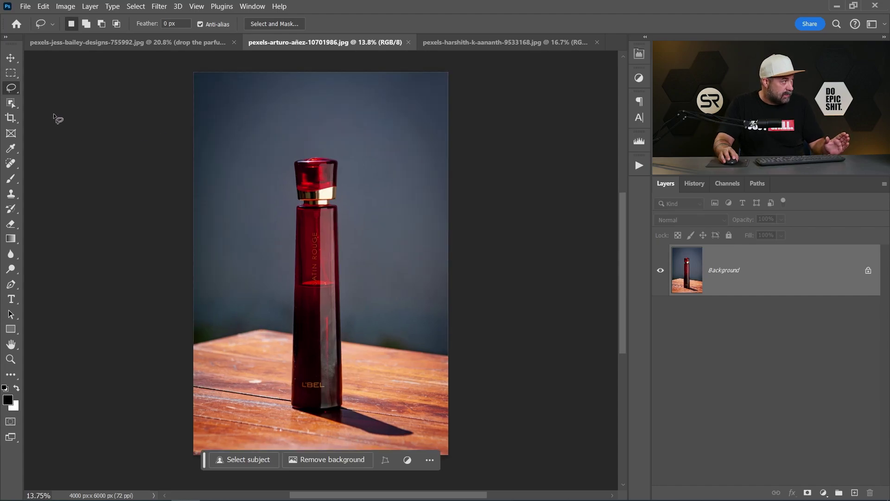
# - Select the red L'BEL bottle with the Object Selection Tool and zoom to its base
pyautogui.click(9, 103)
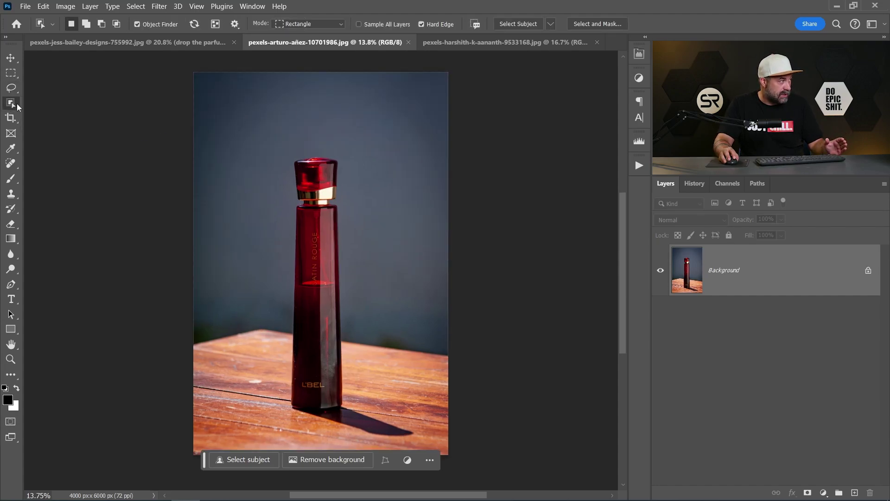
pyautogui.click(16, 103)
pyautogui.click(58, 106)
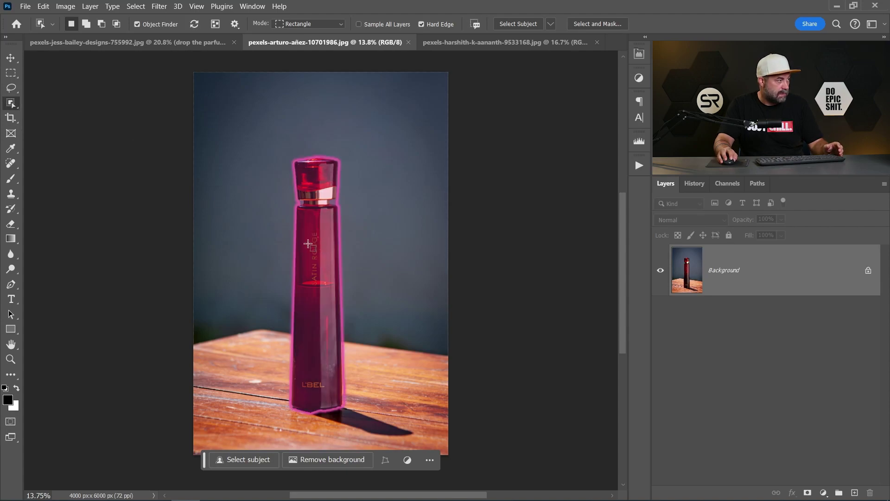
pyautogui.click(311, 266)
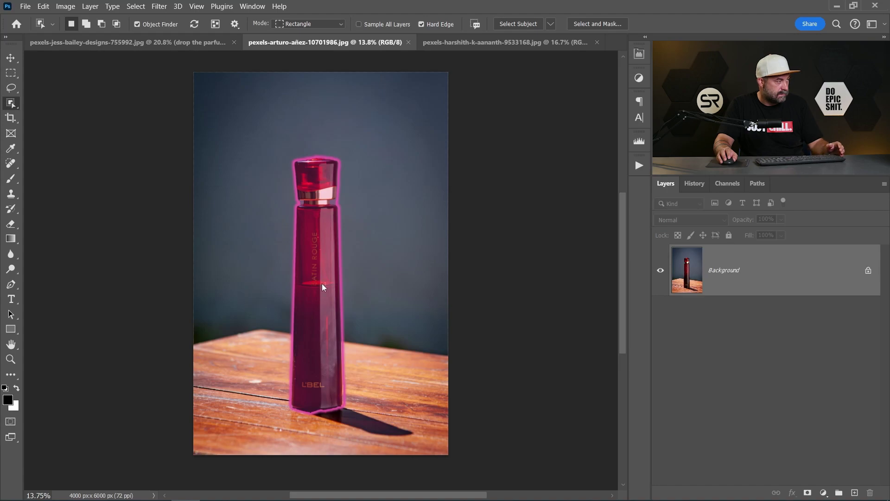
pyautogui.scroll(5, 332, 278)
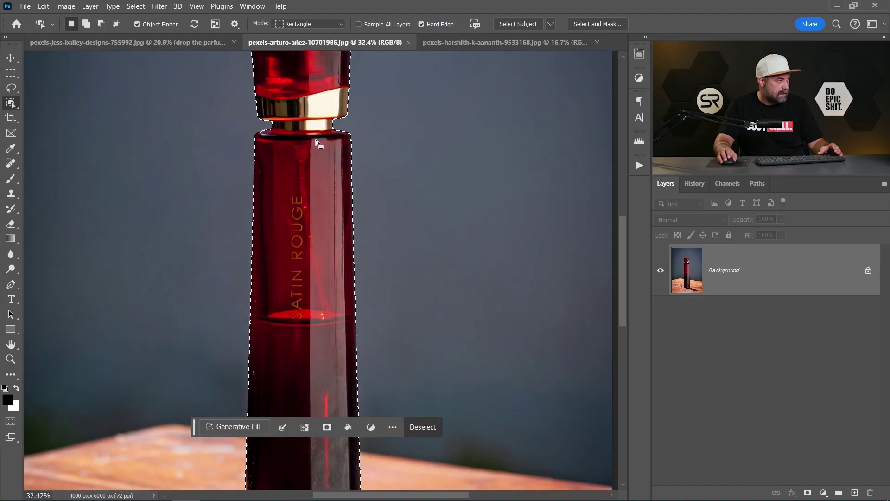
pyautogui.scroll(-2, 316, 140)
pyautogui.moveTo(315, 140); pyautogui.dragTo(324, 93)
pyautogui.scroll(3, 323, 79)
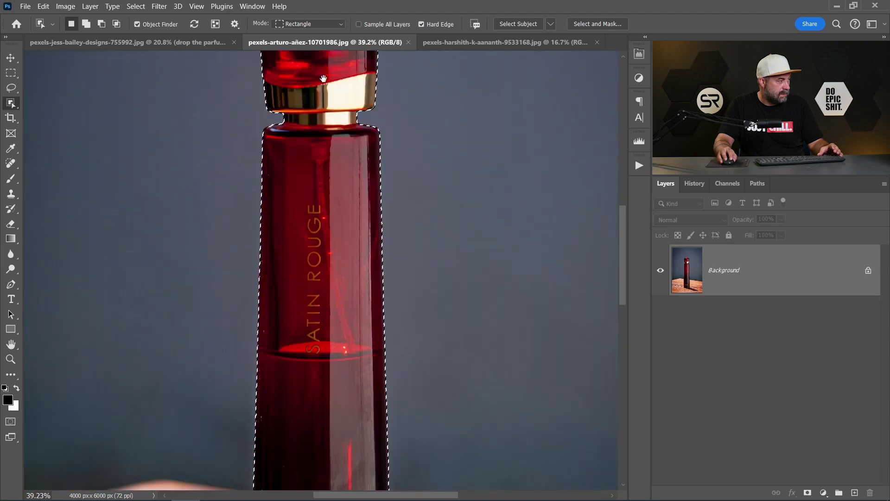
pyautogui.scroll(-8, 324, 79)
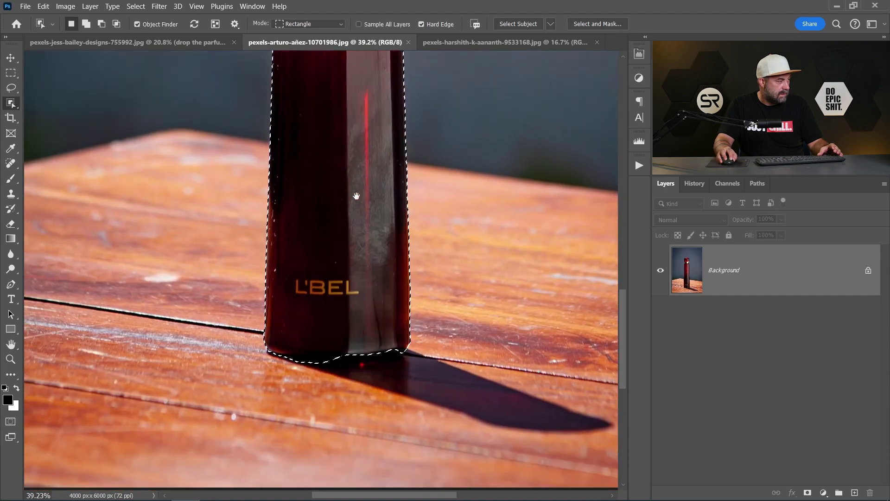
pyautogui.scroll(3, 271, 310)
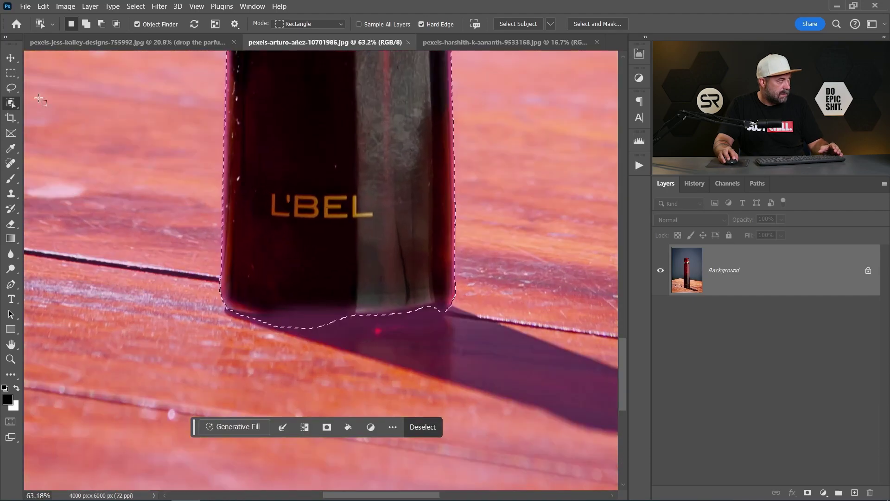
# - Lasso-subtract along the bottle's base to exclude the table shadow
pyautogui.press('l')
pyautogui.press('alt')
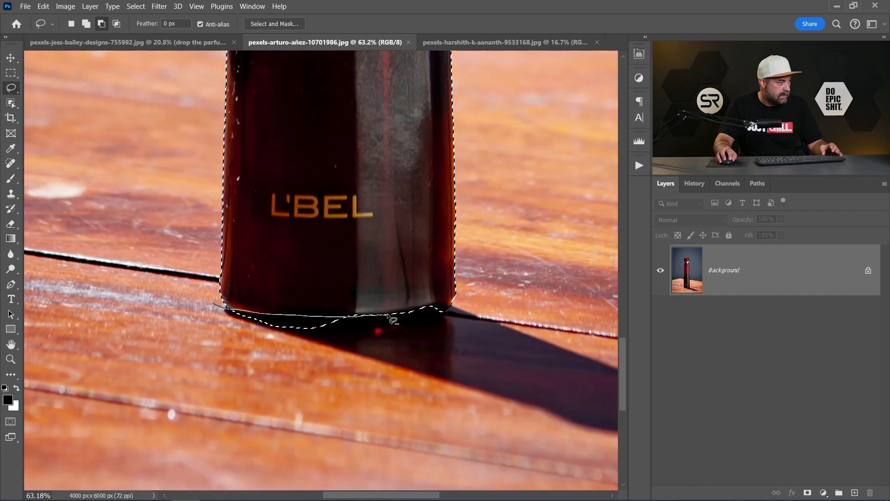
pyautogui.moveTo(224, 330); pyautogui.dragTo(218, 350)
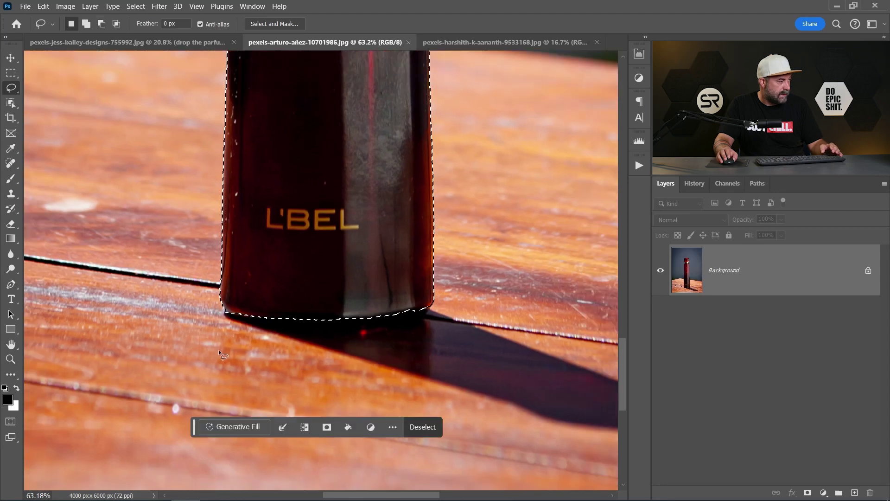
pyautogui.scroll(-10, 218, 349)
pyautogui.scroll(2, 208, 347)
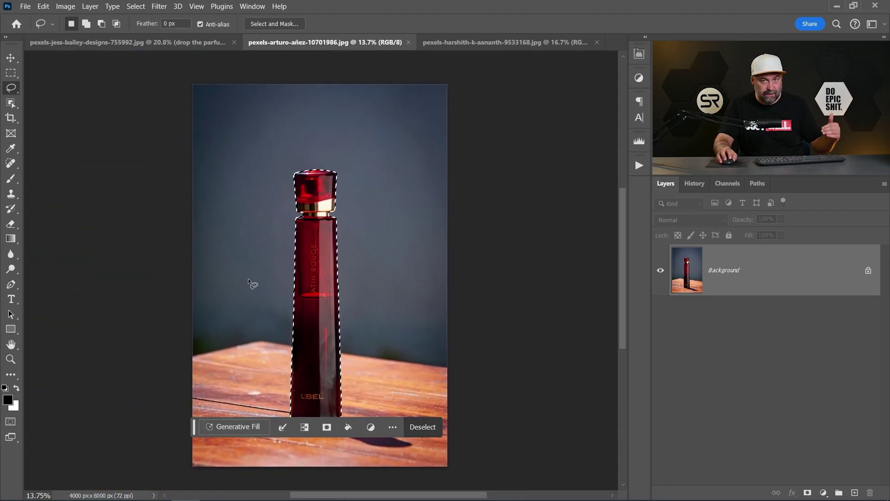
# - Invert the selection and generate a fill with the prompt 'put on beach sands with rocks'
pyautogui.rightClick(309, 263)
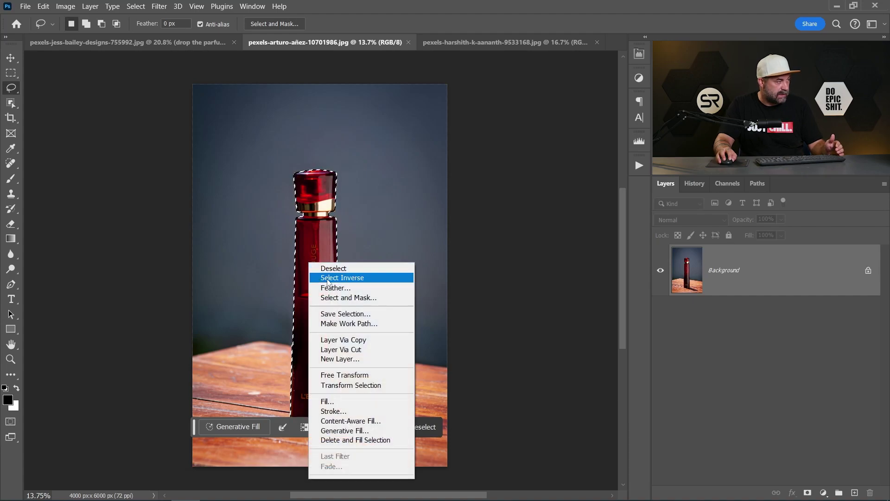
pyautogui.click(314, 277)
pyautogui.scroll(-2, 408, 282)
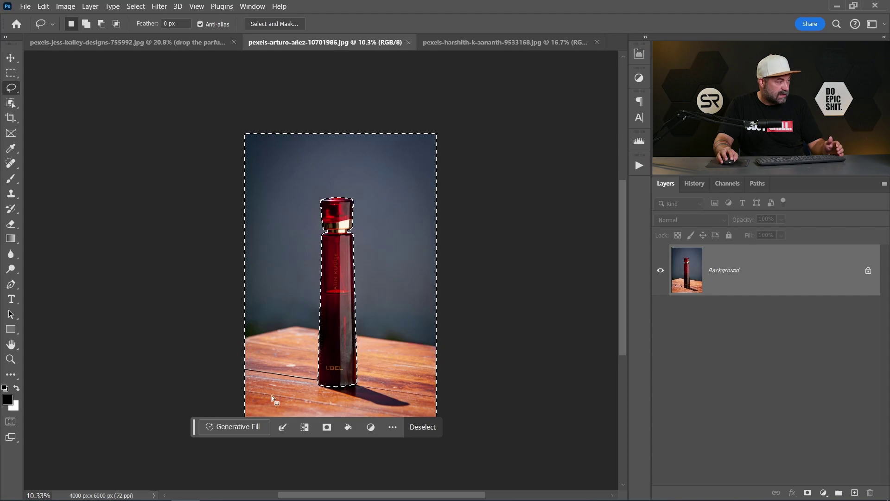
pyautogui.click(244, 427)
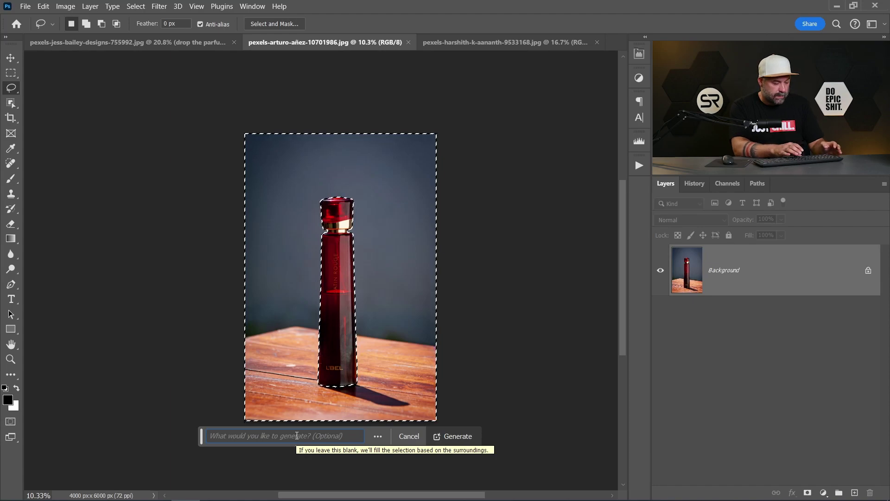
pyautogui.write('p')
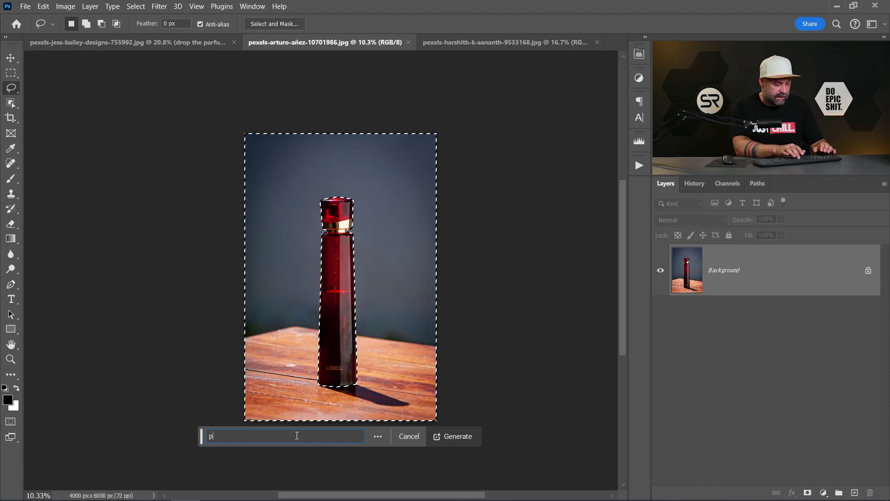
pyautogui.write('ut o')
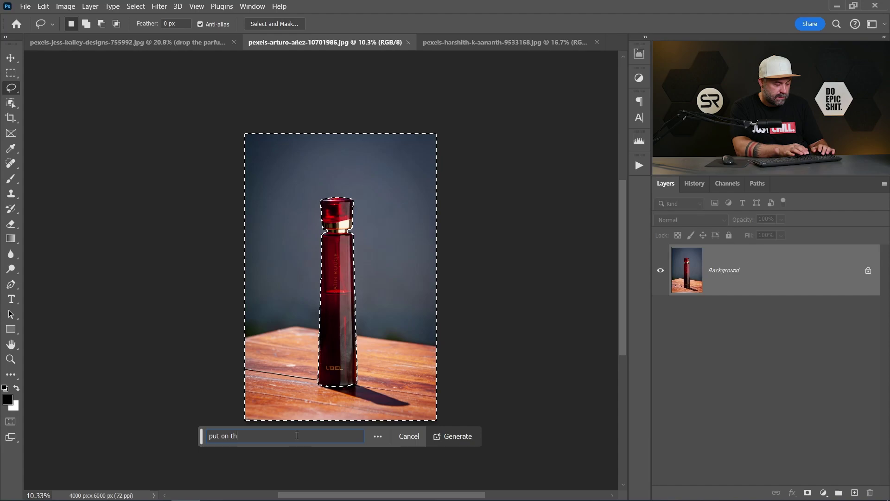
pyautogui.write('n be')
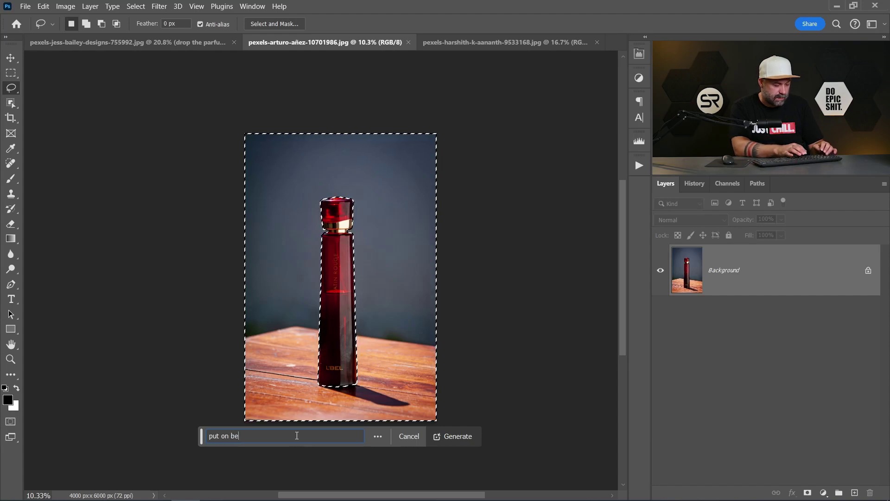
pyautogui.write('ach sands ')
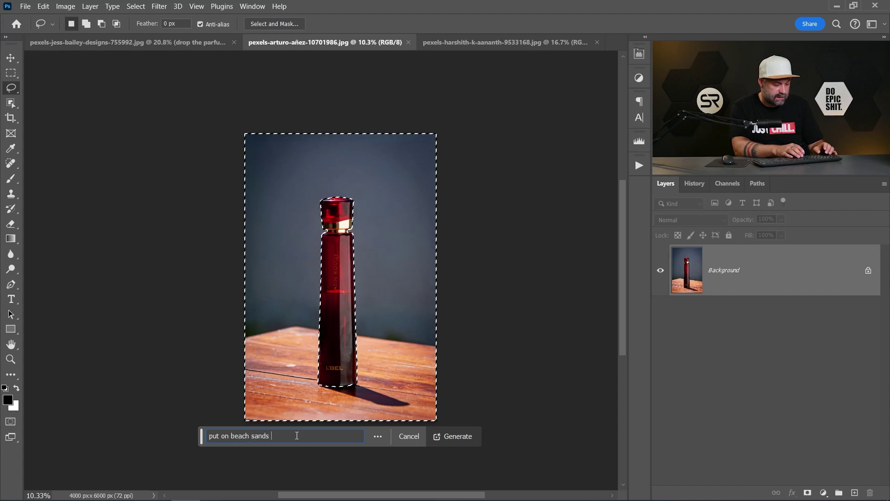
pyautogui.write('with rocks')
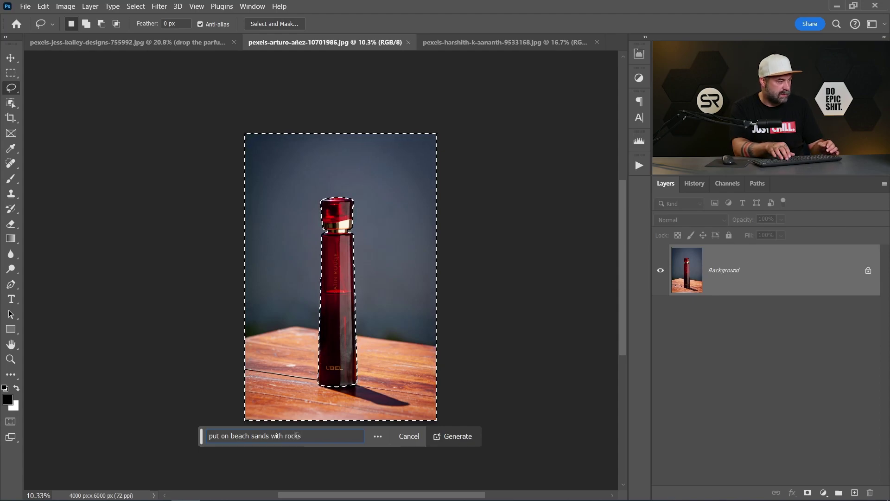
pyautogui.press('Return')
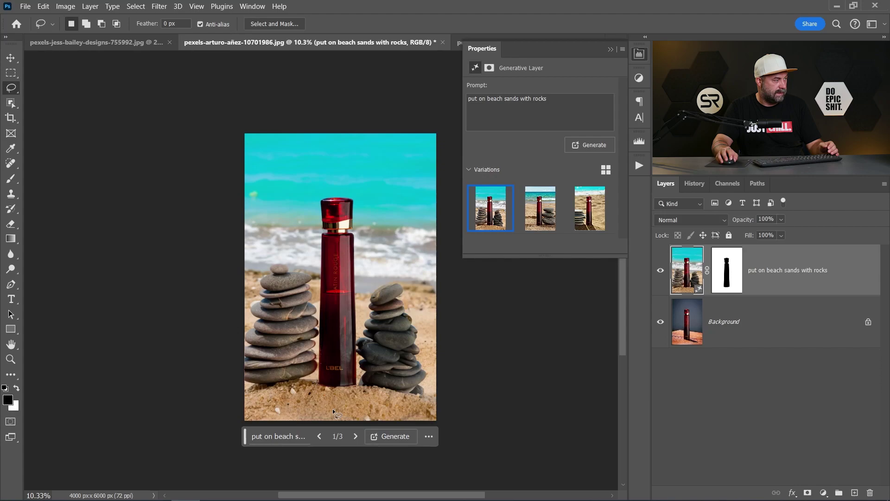
# - Browse the beach variations, generate more, and keep variation 3 with rocks under a sunny sky
pyautogui.scroll(1, 315, 394)
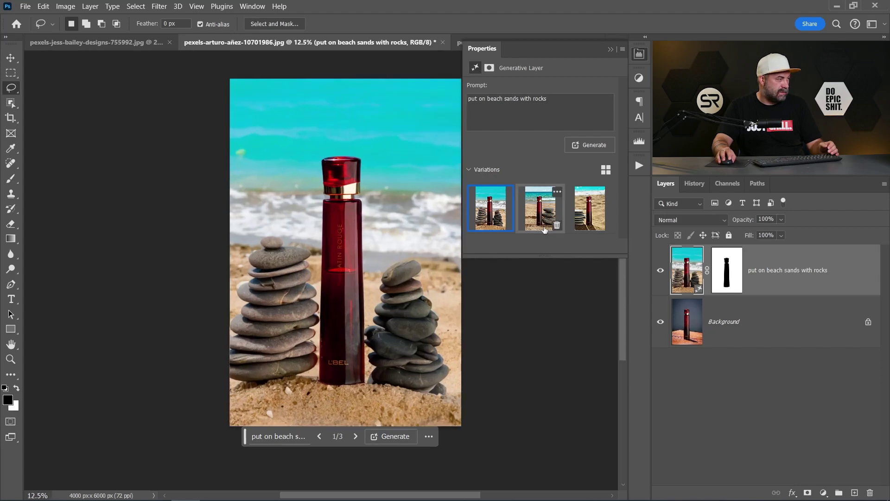
pyautogui.click(540, 217)
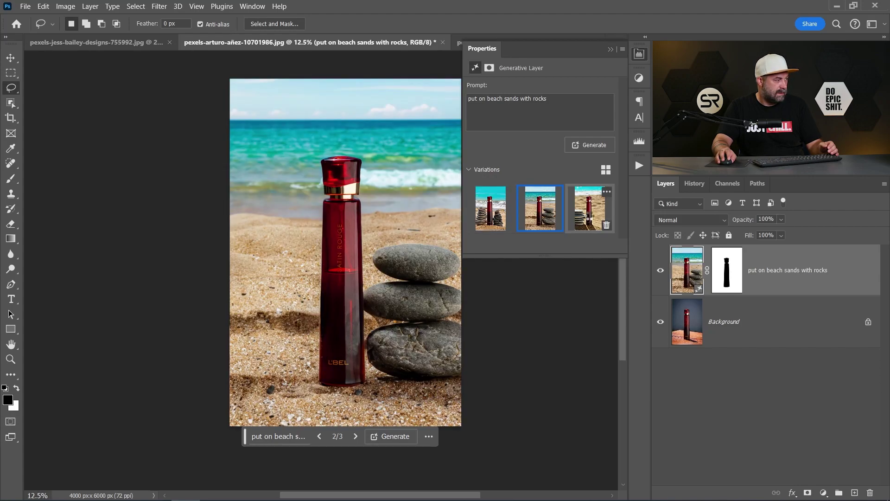
pyautogui.click(590, 218)
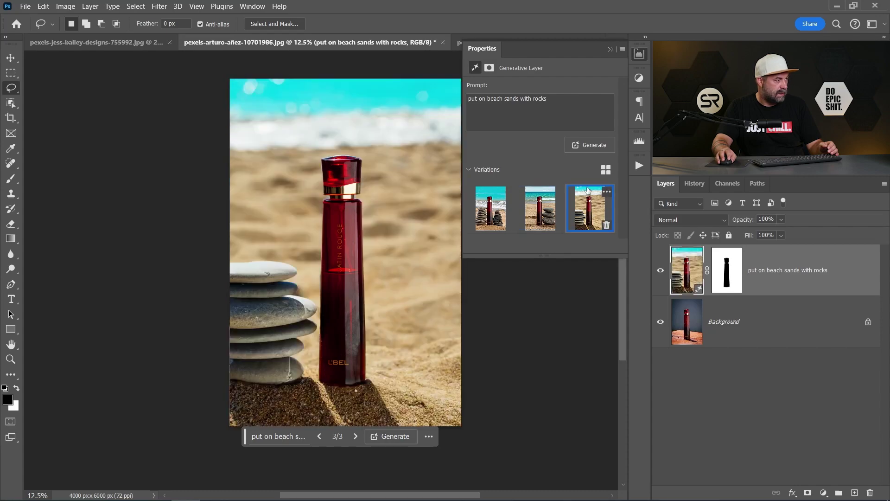
pyautogui.click(587, 146)
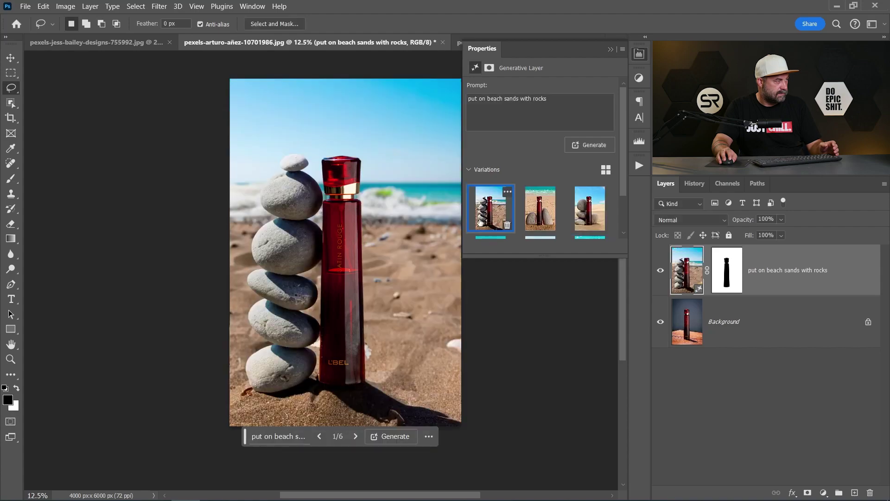
pyautogui.scroll(2, 336, 273)
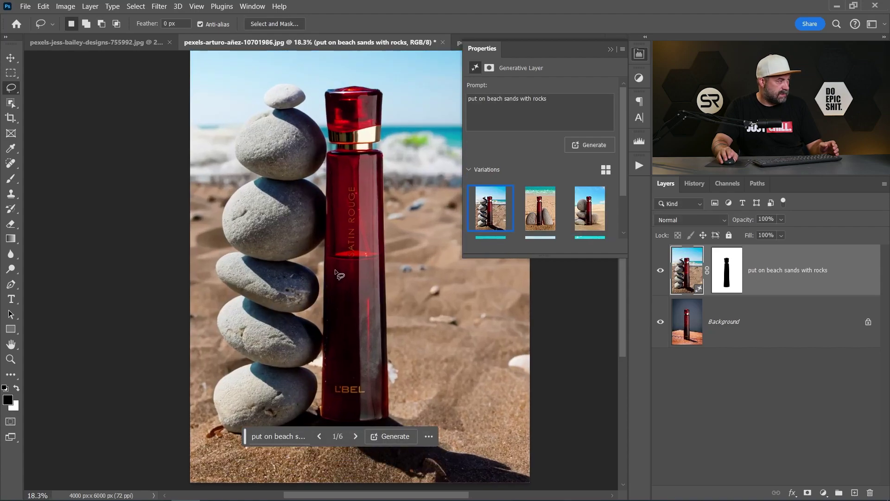
pyautogui.scroll(-1, 340, 275)
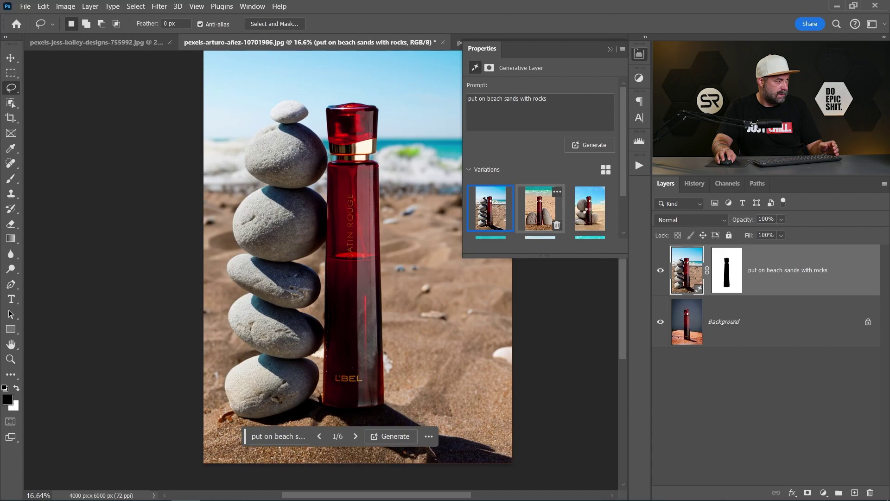
pyautogui.click(540, 209)
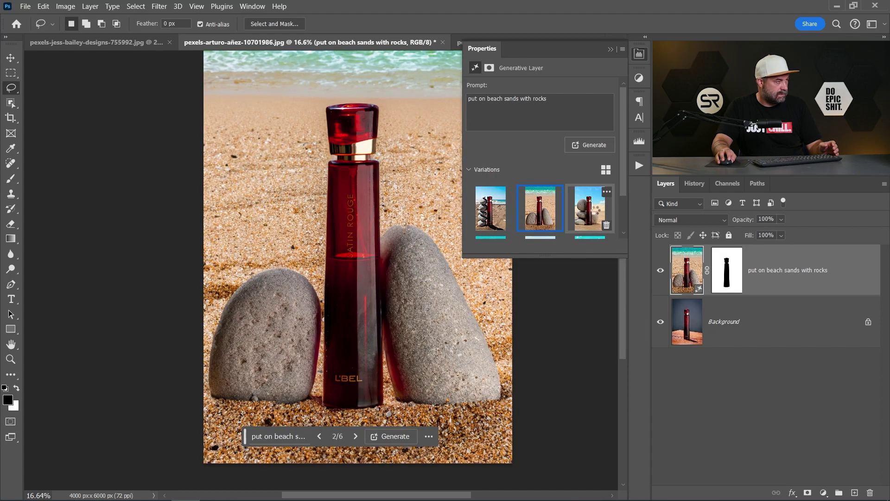
pyautogui.click(590, 209)
pyautogui.scroll(-2, 351, 263)
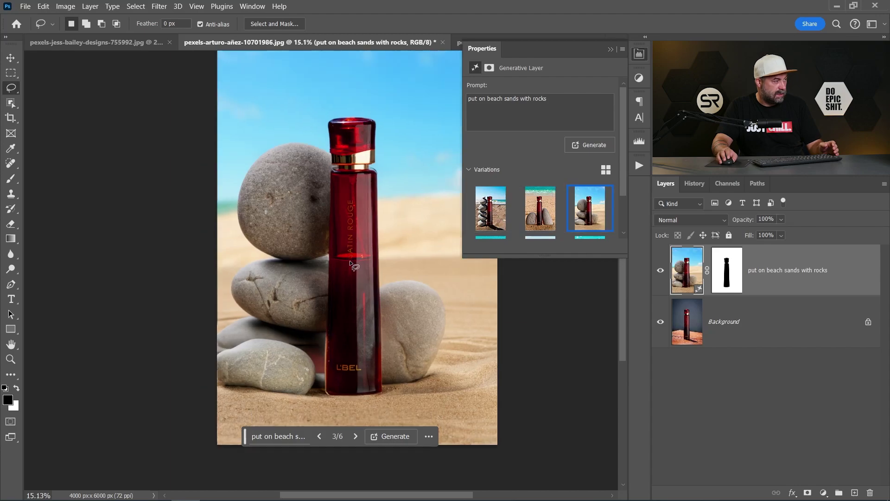
pyautogui.scroll(1, 351, 263)
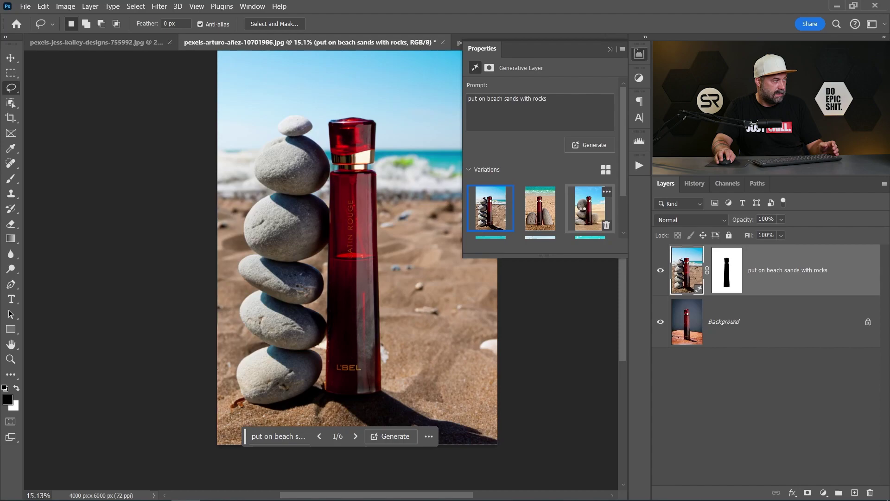
pyautogui.click(589, 208)
# - Collapse the generative layer Properties and switch to the Yardley perfume document
pyautogui.scroll(-1, 322, 274)
pyautogui.scroll(1, 330, 245)
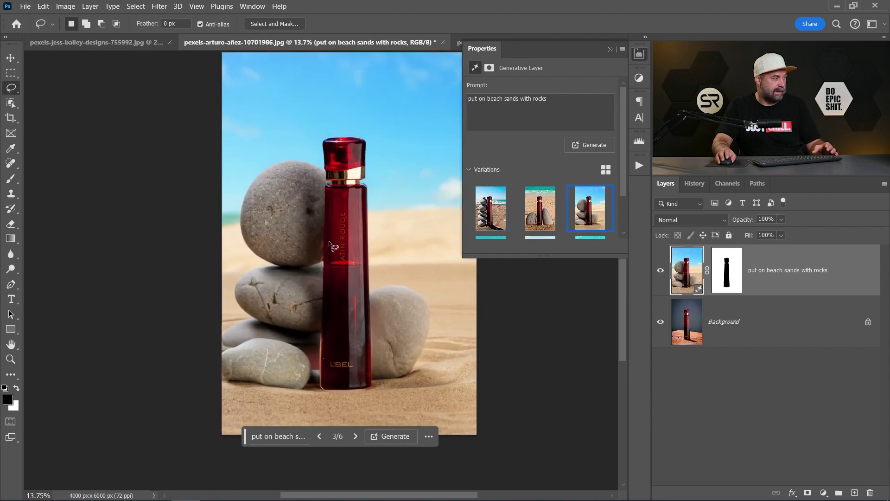
pyautogui.moveTo(330, 245)
pyautogui.mouseDown()
pyautogui.moveTo(311, 250)
pyautogui.moveTo(319, 257)
pyautogui.mouseUp()
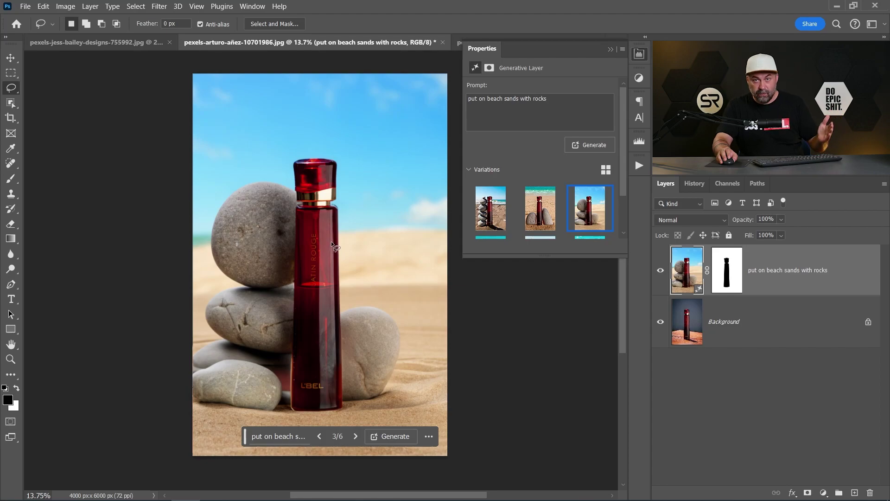
pyautogui.click(638, 54)
pyautogui.click(537, 41)
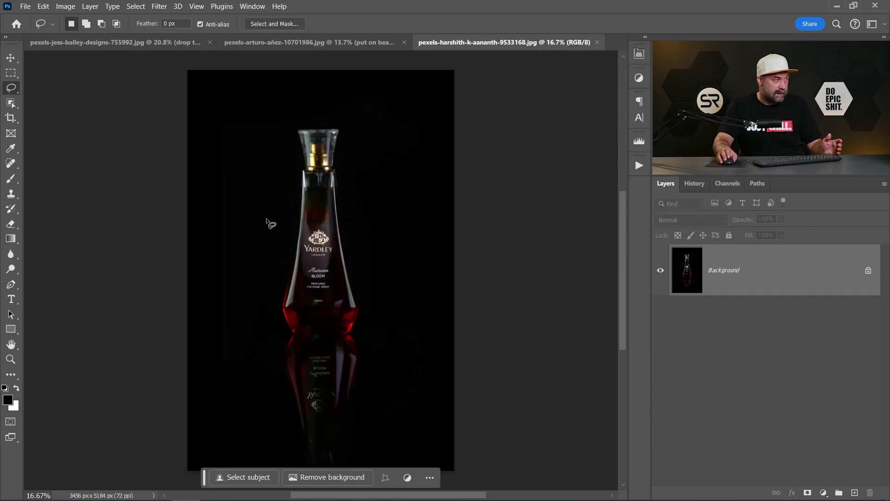
# - Trace the Yardley bottle's cap and base with Pen tool anchor points
pyautogui.scroll(2, 320, 235)
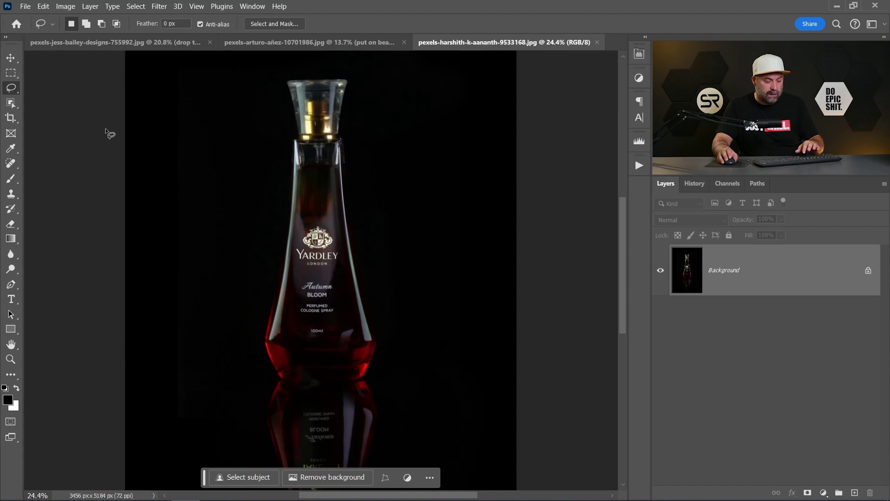
pyautogui.press('p')
pyautogui.scroll(5, 258, 99)
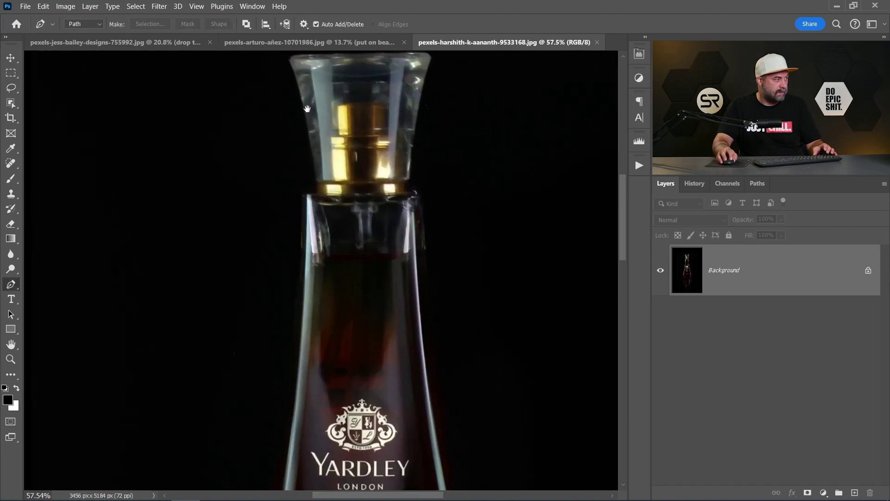
pyautogui.scroll(3, 332, 158)
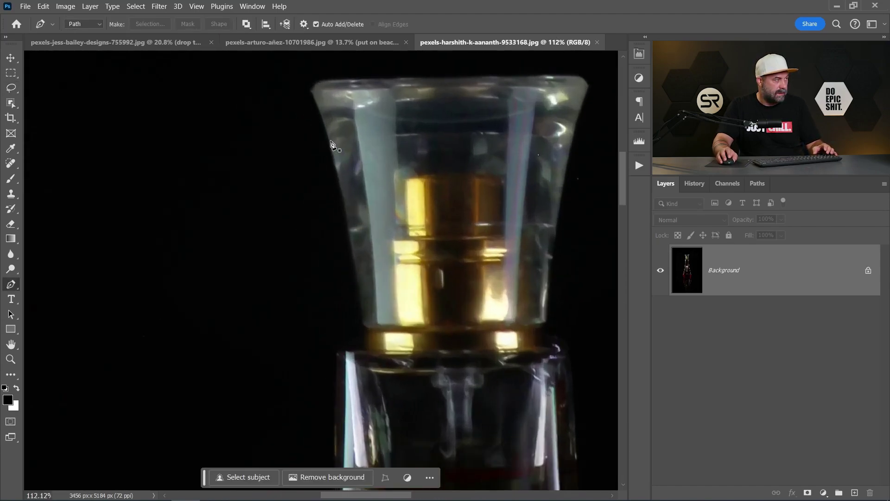
pyautogui.click(321, 116)
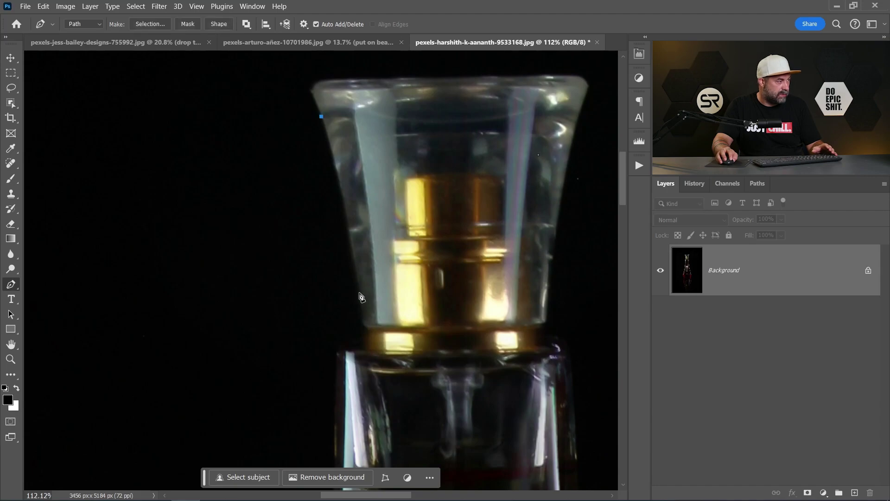
pyautogui.click(369, 333)
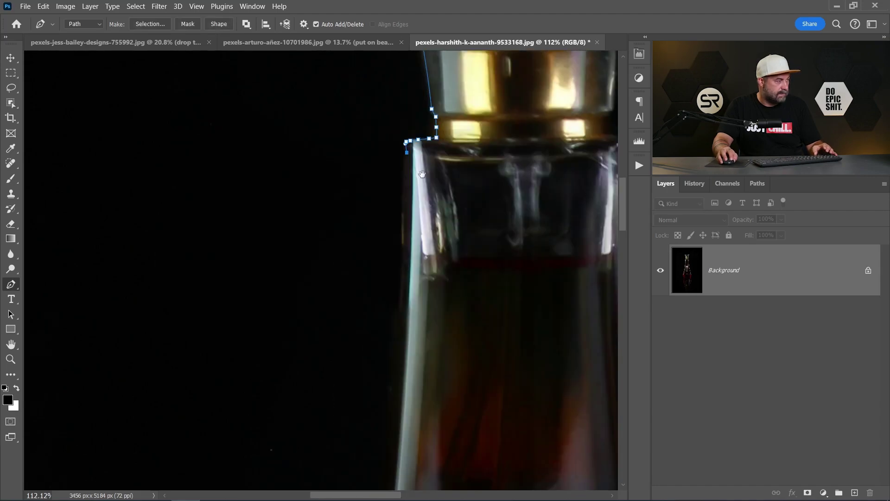
pyautogui.scroll(-4, 414, 419)
pyautogui.scroll(3, 414, 420)
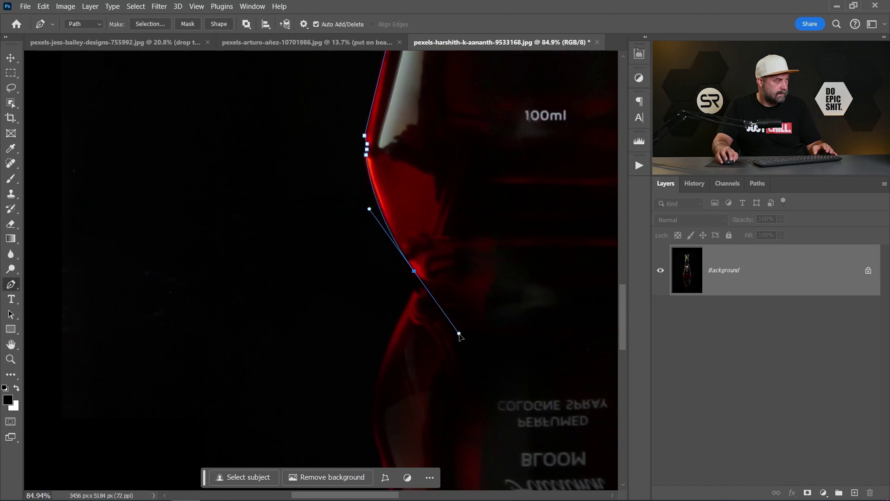
pyautogui.click(295, 264)
pyautogui.click(316, 277)
pyautogui.hscroll(3, 570, 274)
pyautogui.moveTo(417, 273); pyautogui.dragTo(430, 153)
# - Complete the pen path up the right side and across the cap, then make it a selection
pyautogui.click(482, 115)
pyautogui.scroll(-3, 483, 116)
pyautogui.scroll(2, 431, 98)
pyautogui.scroll(3, 430, 98)
pyautogui.click(461, 182)
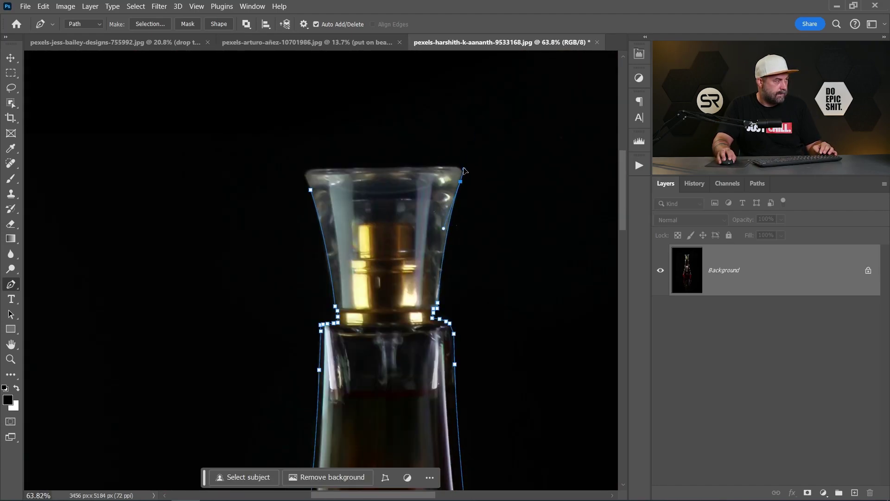
pyautogui.click(454, 166)
pyautogui.click(315, 169)
pyautogui.click(308, 176)
pyautogui.rightClick(337, 204)
pyautogui.click(374, 252)
pyautogui.click(503, 130)
pyautogui.scroll(-5, 454, 268)
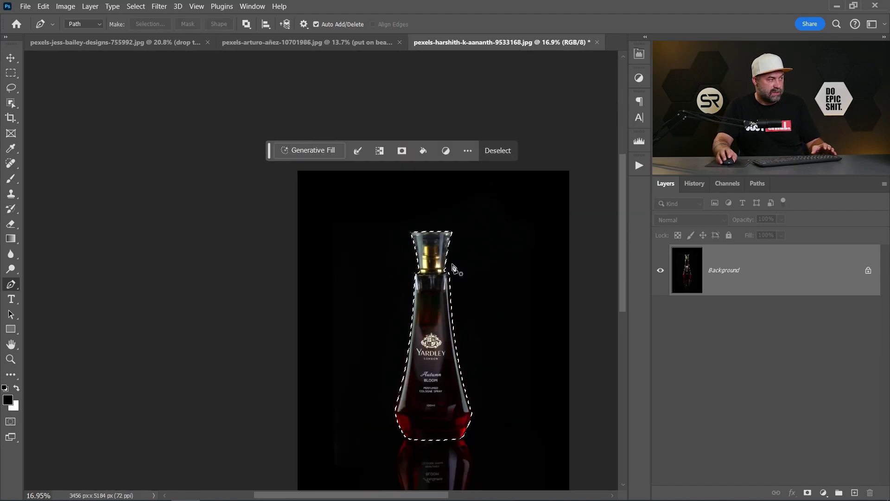
# - Invert the bottle selection so it covers the background around the Yardley bottle
pyautogui.moveTo(412, 292); pyautogui.dragTo(323, 168)
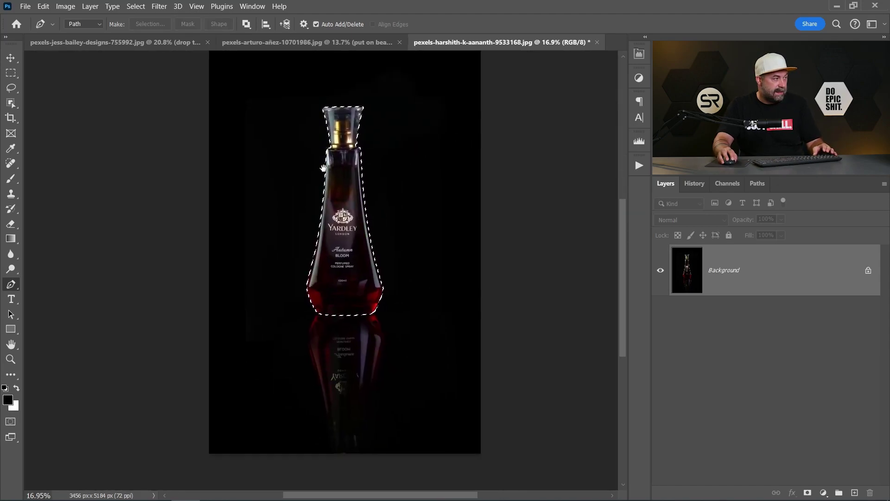
pyautogui.scroll(-1, 323, 167)
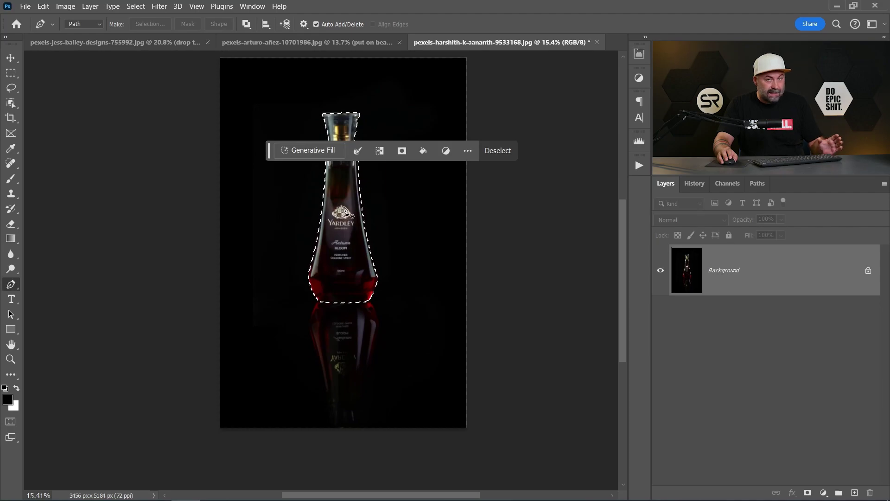
pyautogui.rightClick(345, 207)
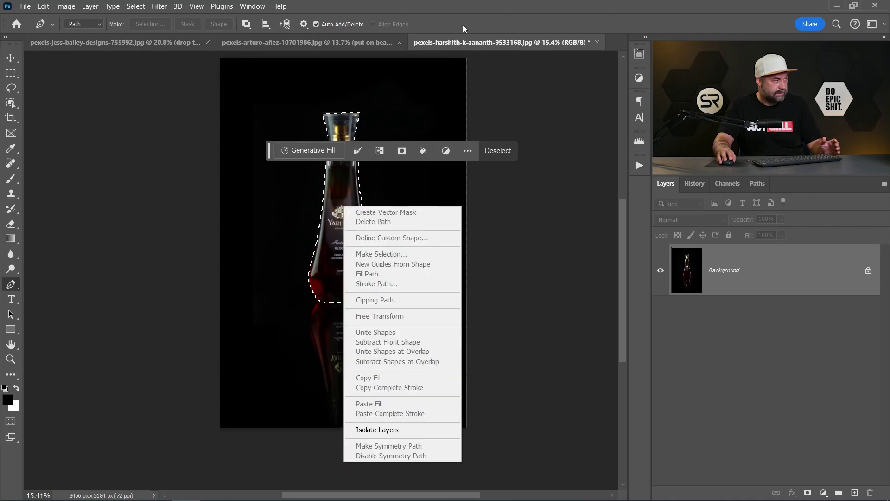
pyautogui.press('Escape')
pyautogui.click(11, 73)
pyautogui.rightClick(343, 211)
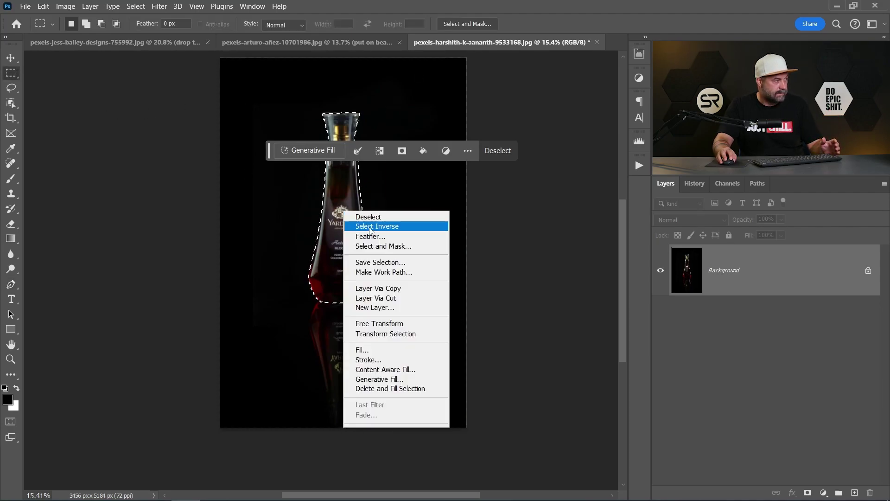
pyautogui.click(371, 227)
pyautogui.scroll(-1, 364, 239)
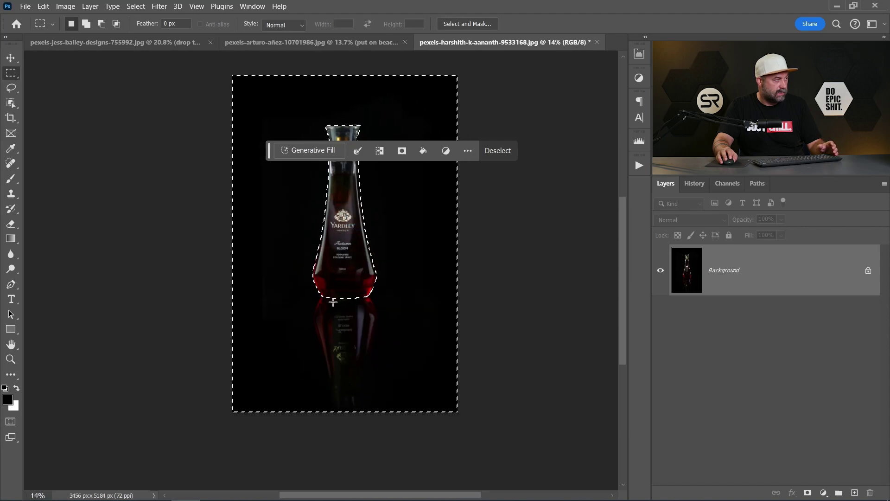
# - Generate a background from the prompt 'wet surface with rain drops and spot light behind the parfume'
pyautogui.click(307, 151)
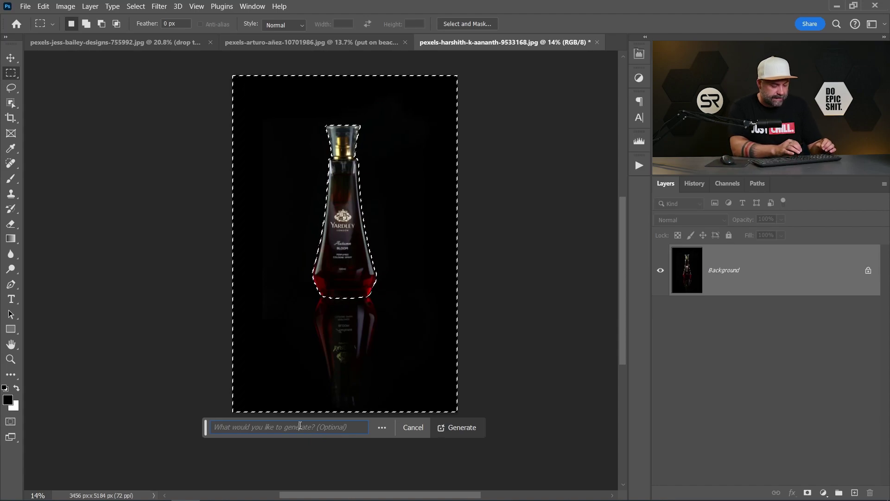
pyautogui.write('we')
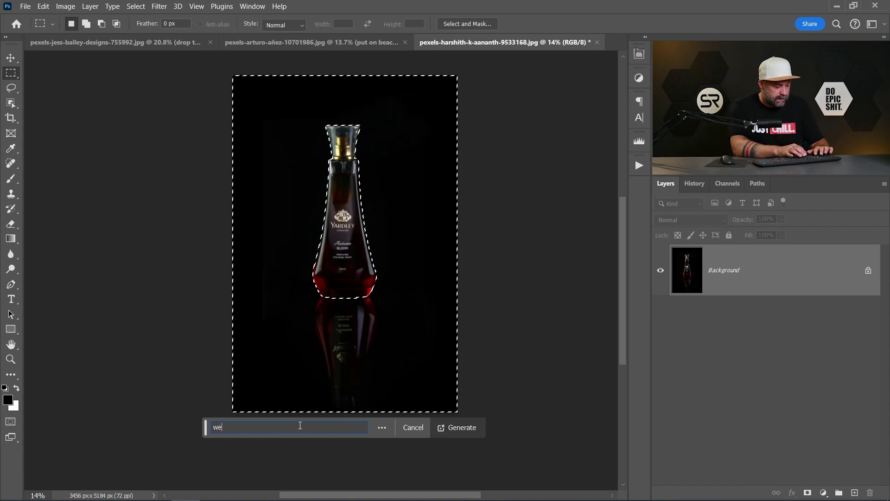
pyautogui.write('t')
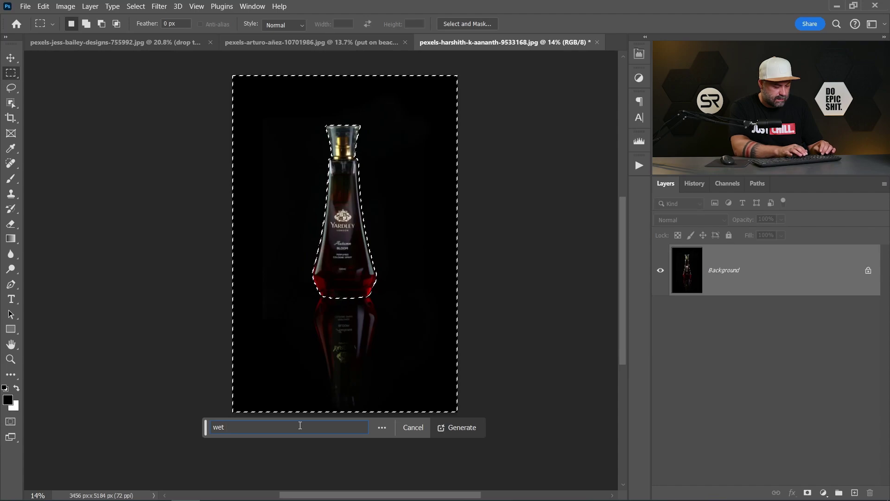
pyautogui.write(' surface')
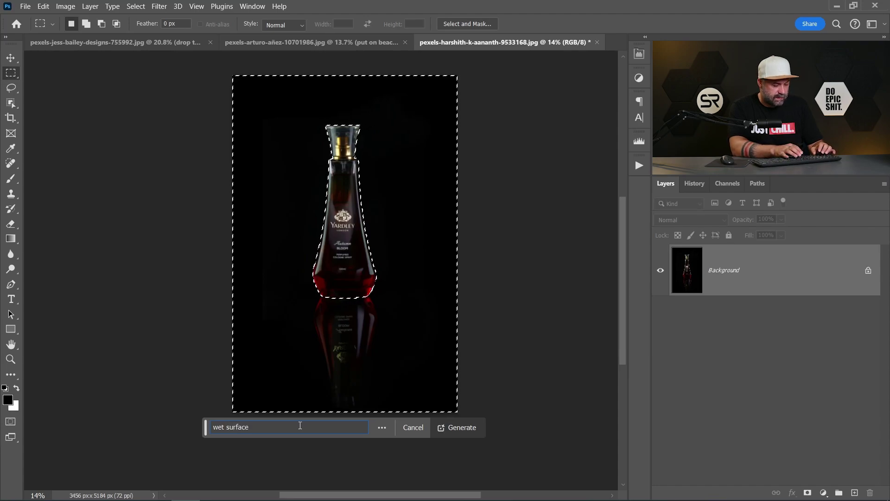
pyautogui.write(' with rain drops')
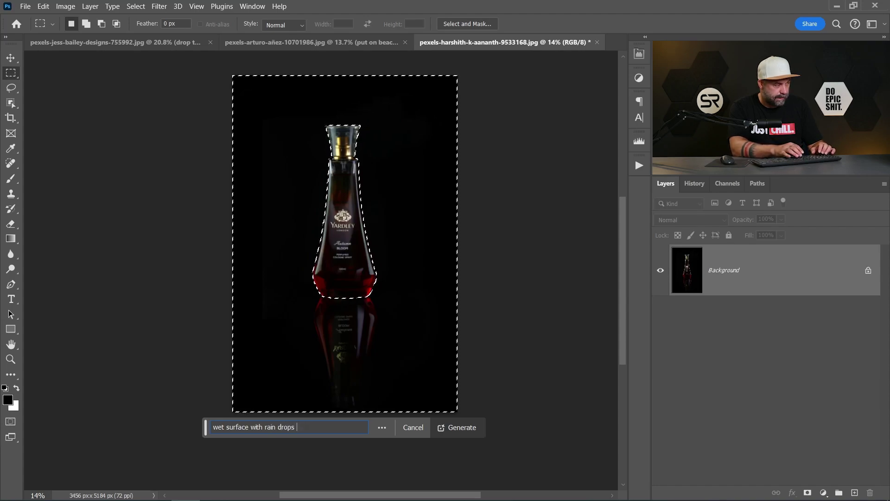
pyautogui.write('and')
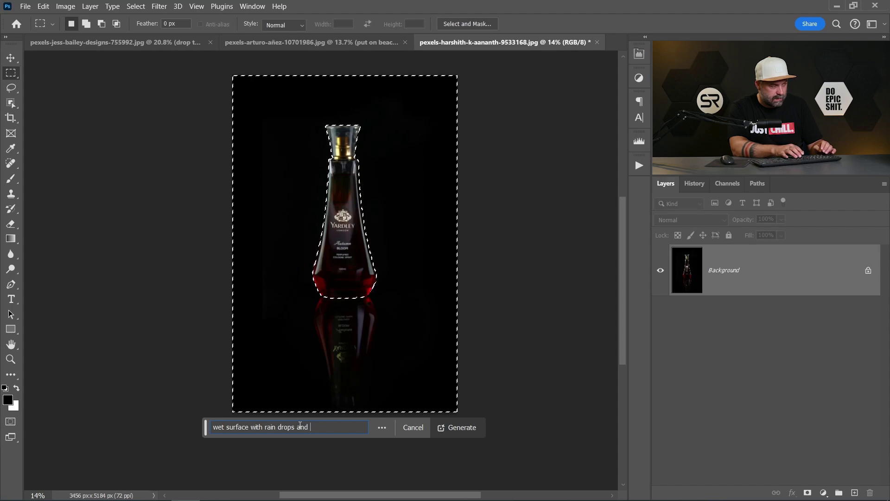
pyautogui.write('spot light')
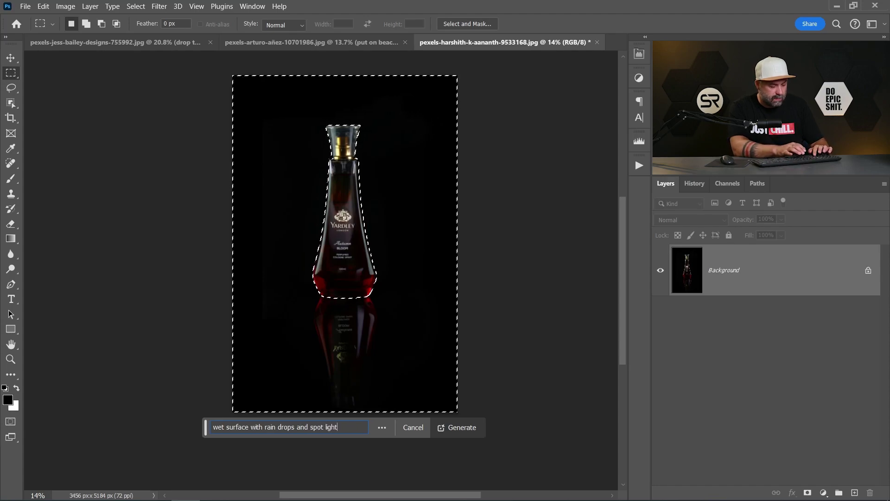
pyautogui.write(' behind the p')
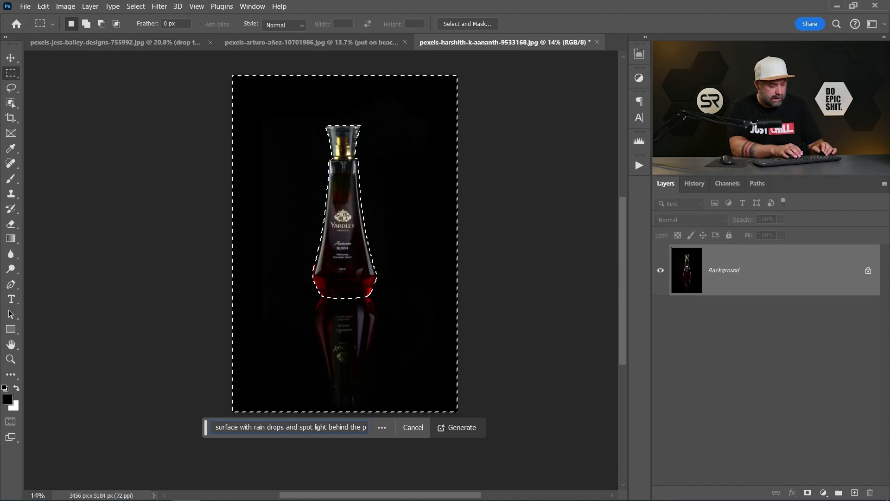
pyautogui.write('arfume')
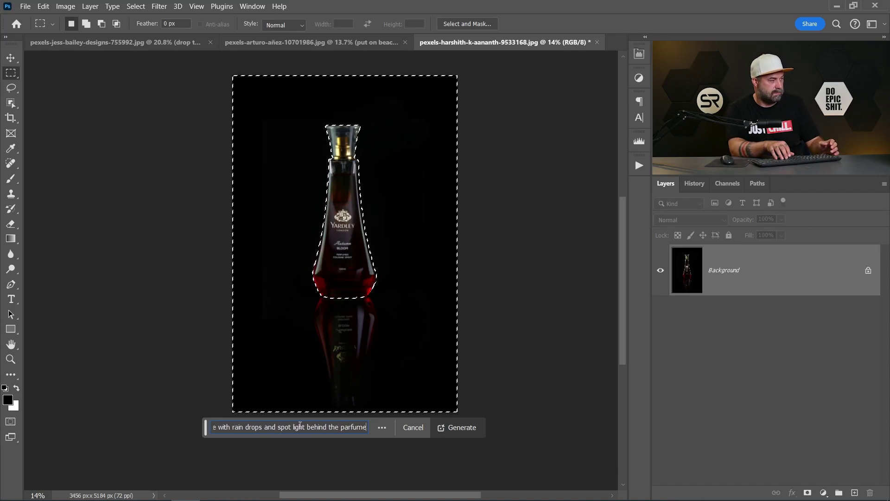
pyautogui.press('Return')
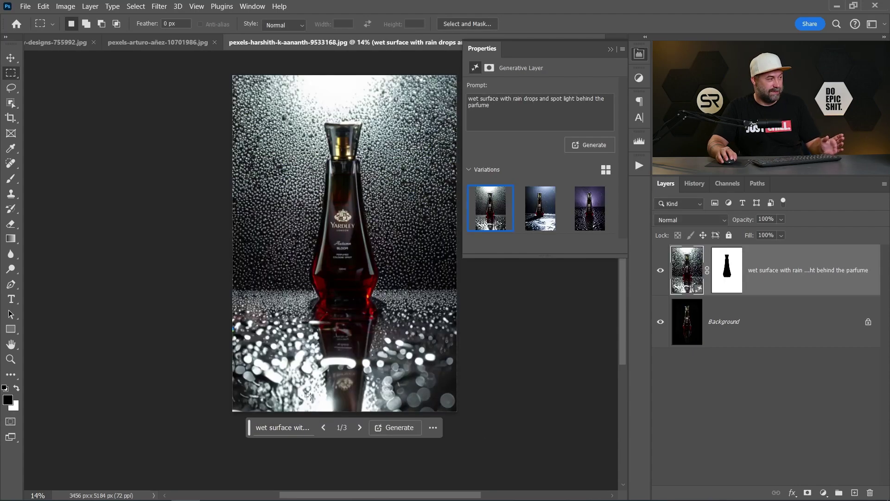
# - Browse the generated variations and pick variation 3, the purple-lit raindrop backdrop
pyautogui.click(534, 221)
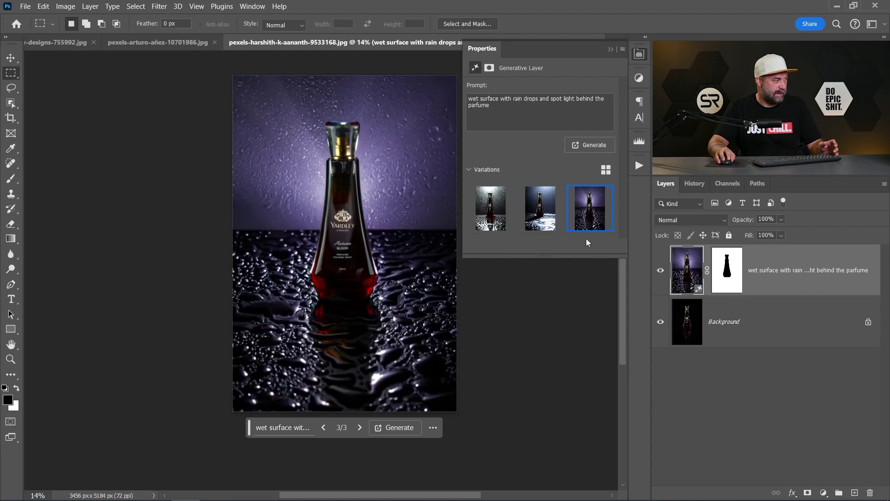
pyautogui.scroll(3, 311, 179)
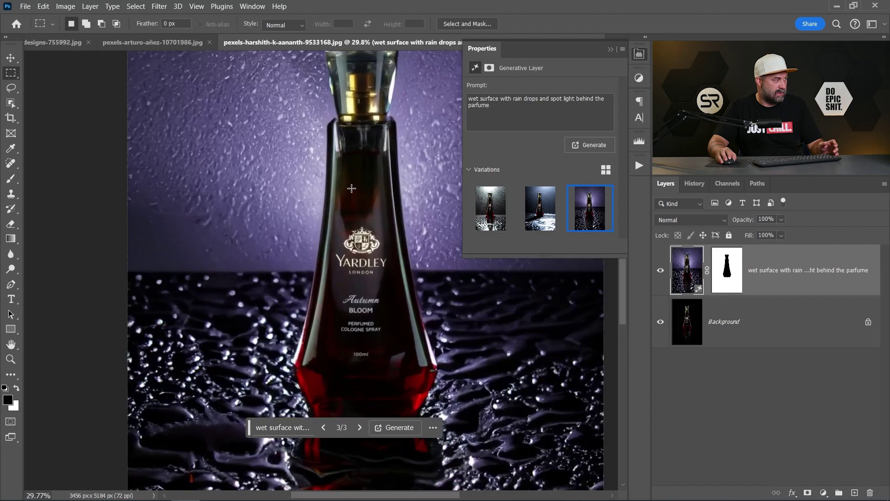
pyautogui.scroll(-3, 351, 190)
pyautogui.scroll(-1, 352, 190)
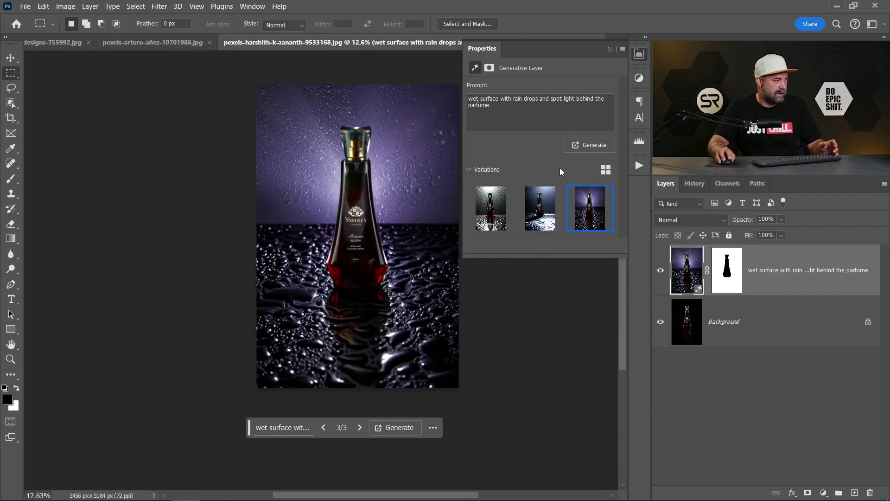
# - Reset the crop, raise the bottom edge at 2:3 ratio, and apply a 2992 × 4488 px crop
pyautogui.click(641, 53)
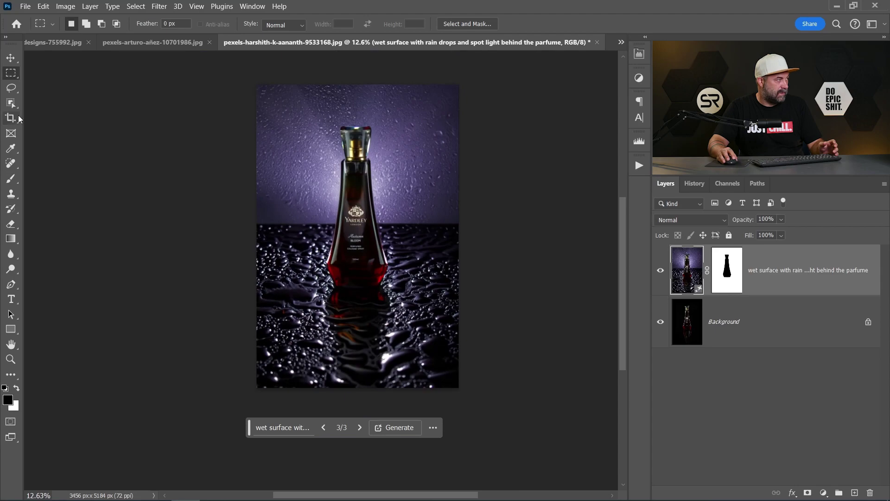
pyautogui.click(10, 117)
pyautogui.rightClick(310, 219)
pyautogui.click(336, 234)
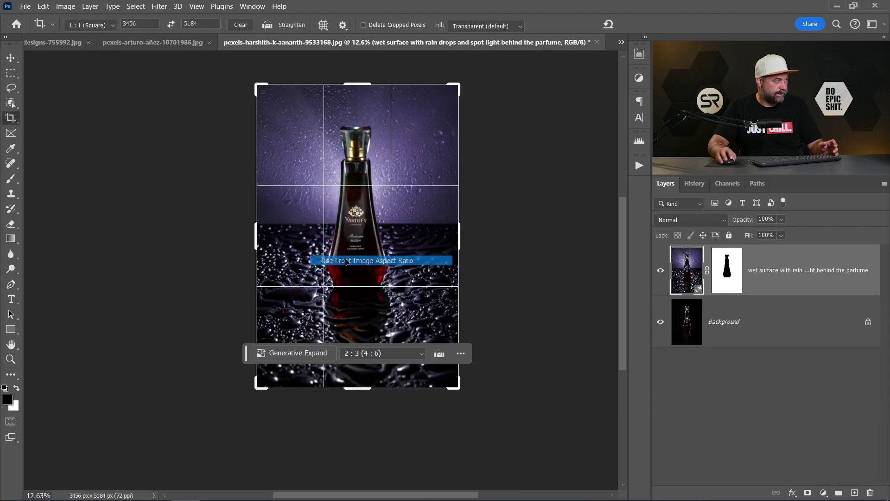
pyautogui.moveTo(362, 396); pyautogui.dragTo(363, 369)
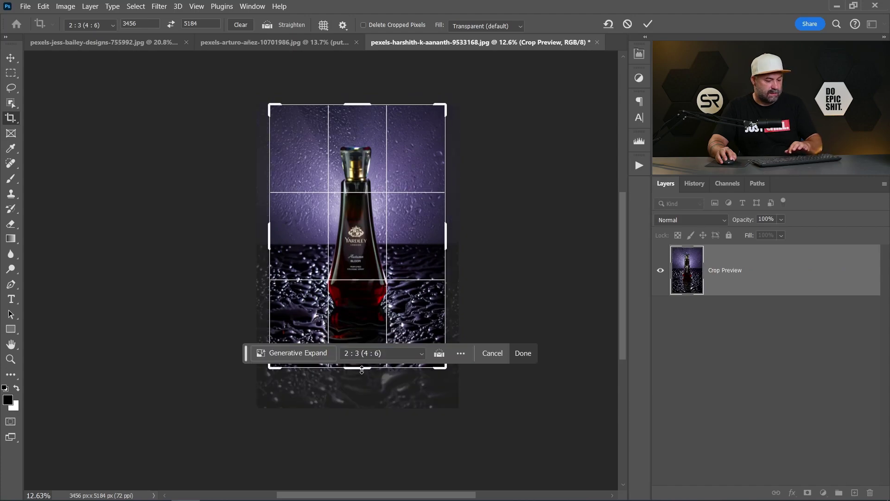
pyautogui.doubleClick(334, 359)
pyautogui.scroll(2, 333, 359)
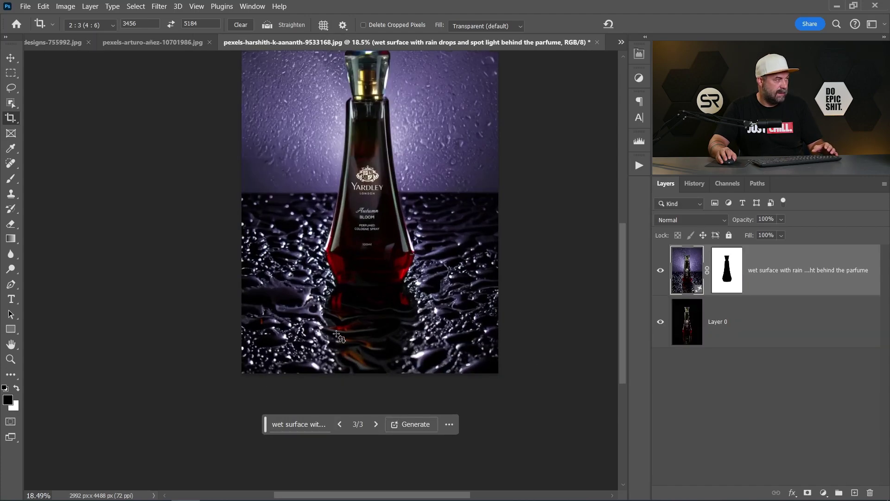
pyautogui.scroll(2, 338, 337)
pyautogui.scroll(-1, 341, 321)
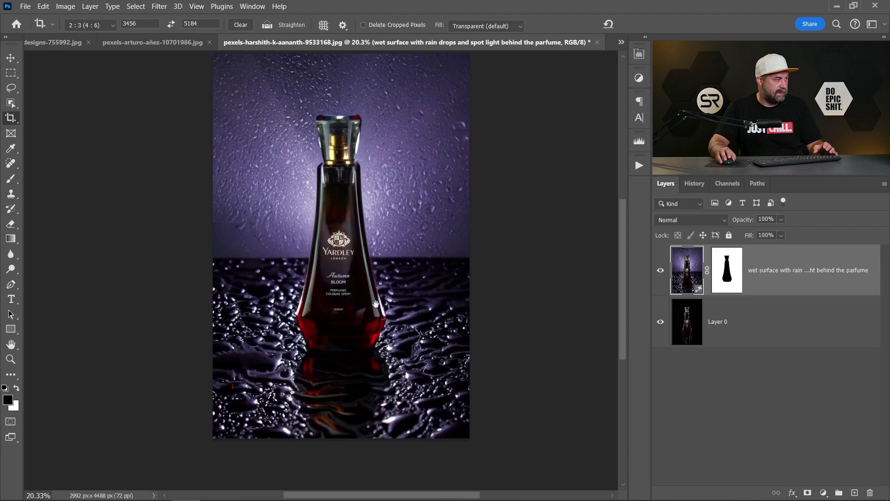
pyautogui.scroll(-1, 352, 348)
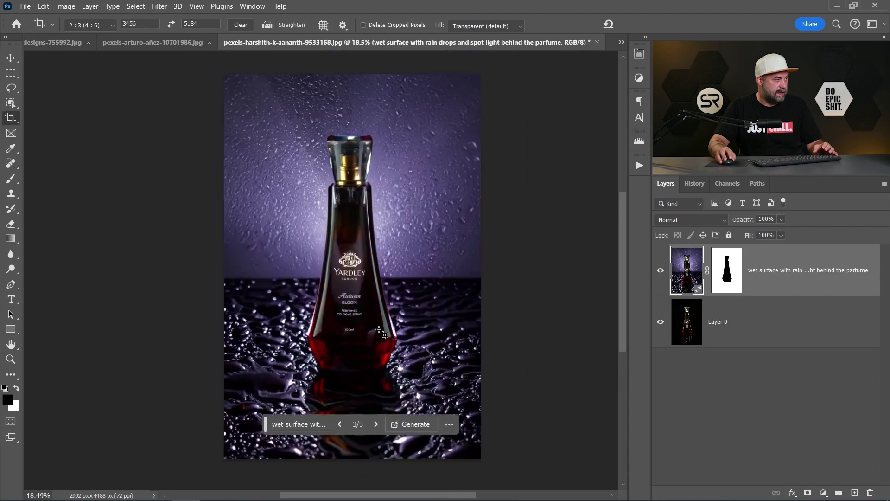
# - Toggle the generated layer off and on to compare the Yardley and L'BEL backgrounds
pyautogui.keyDown('alt'); pyautogui.click(660, 324); pyautogui.keyUp('alt')
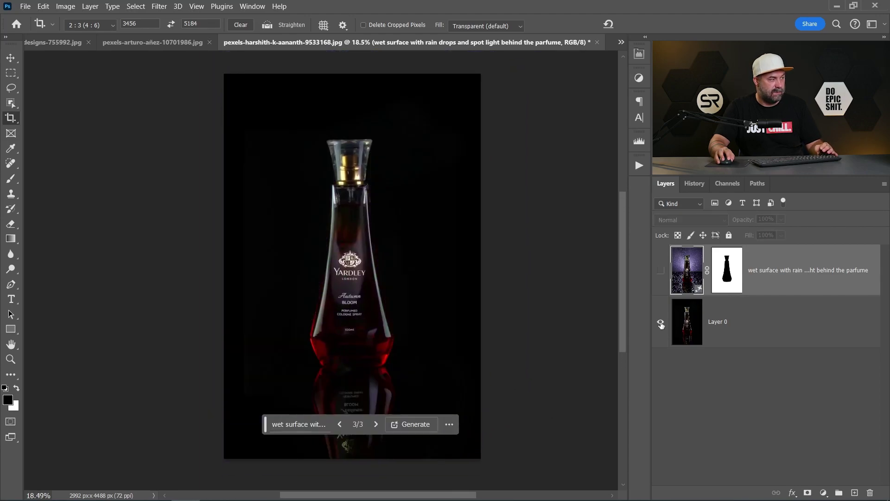
pyautogui.keyDown('alt'); pyautogui.click(660, 324); pyautogui.keyUp('alt')
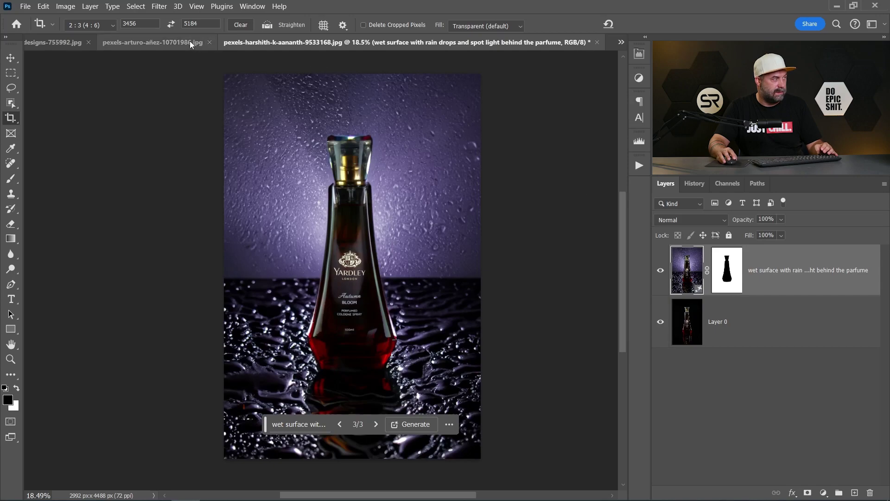
pyautogui.click(190, 43)
pyautogui.keyDown('alt'); pyautogui.click(660, 324); pyautogui.keyUp('alt')
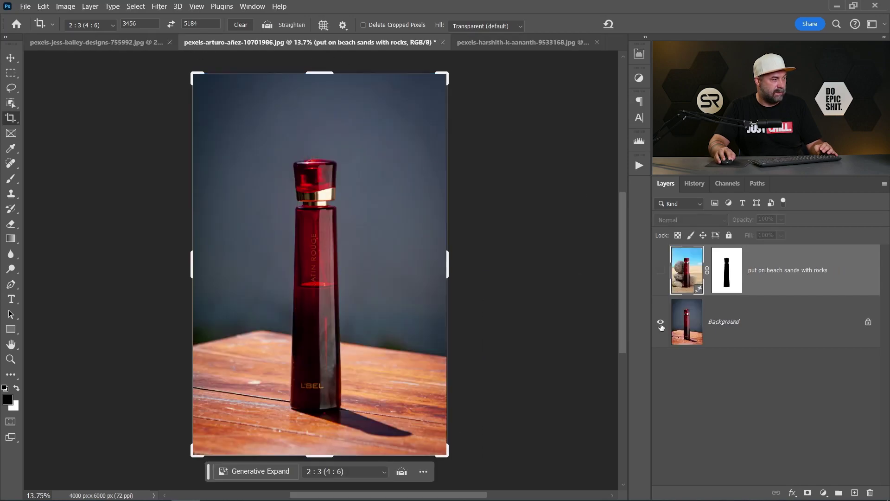
pyautogui.keyDown('alt'); pyautogui.click(661, 324); pyautogui.keyUp('alt')
# - On the Chanel image, compare the original bottle with its milk-splash background
pyautogui.click(132, 44)
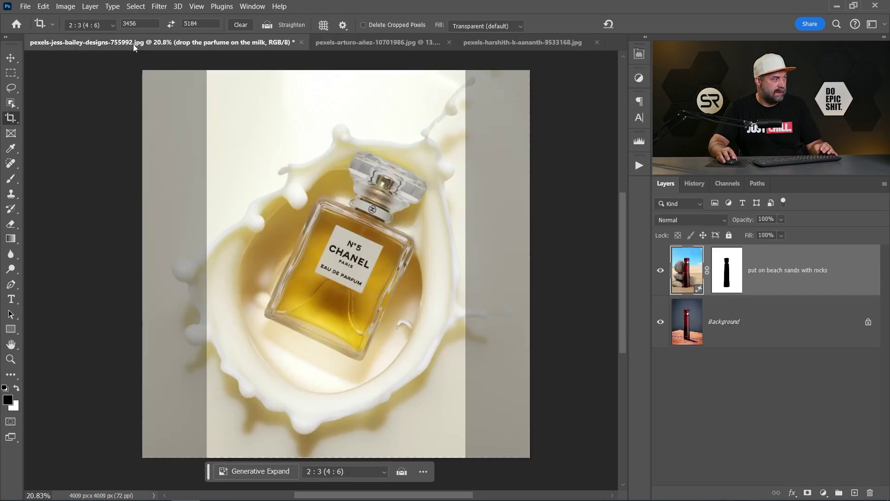
pyautogui.click(11, 73)
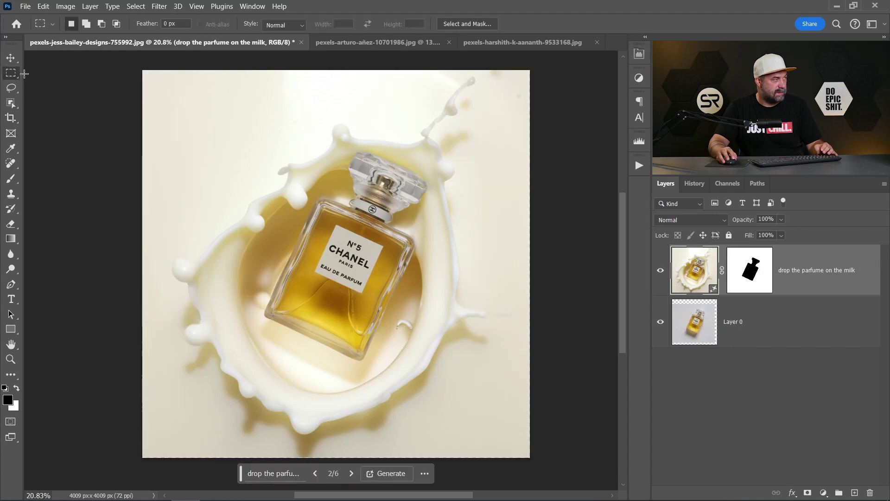
pyautogui.keyDown('alt'); pyautogui.click(661, 325); pyautogui.keyUp('alt')
pyautogui.keyDown('alt'); pyautogui.click(661, 325); pyautogui.keyUp('alt')
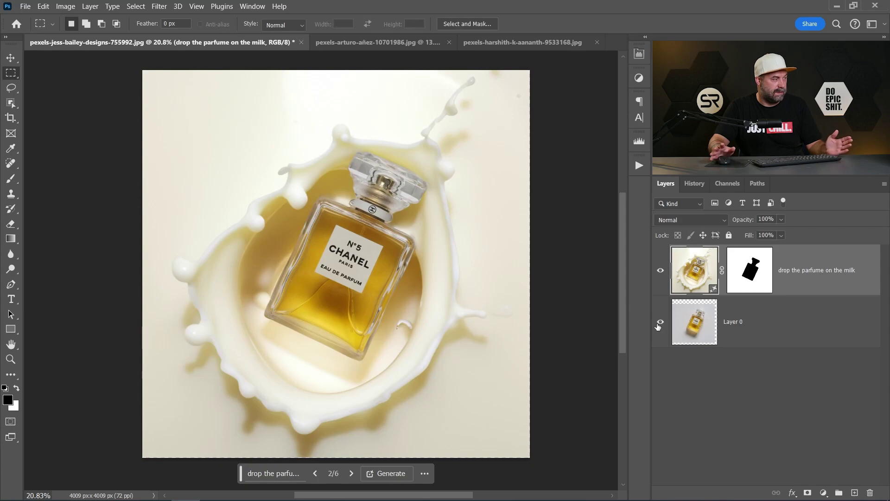